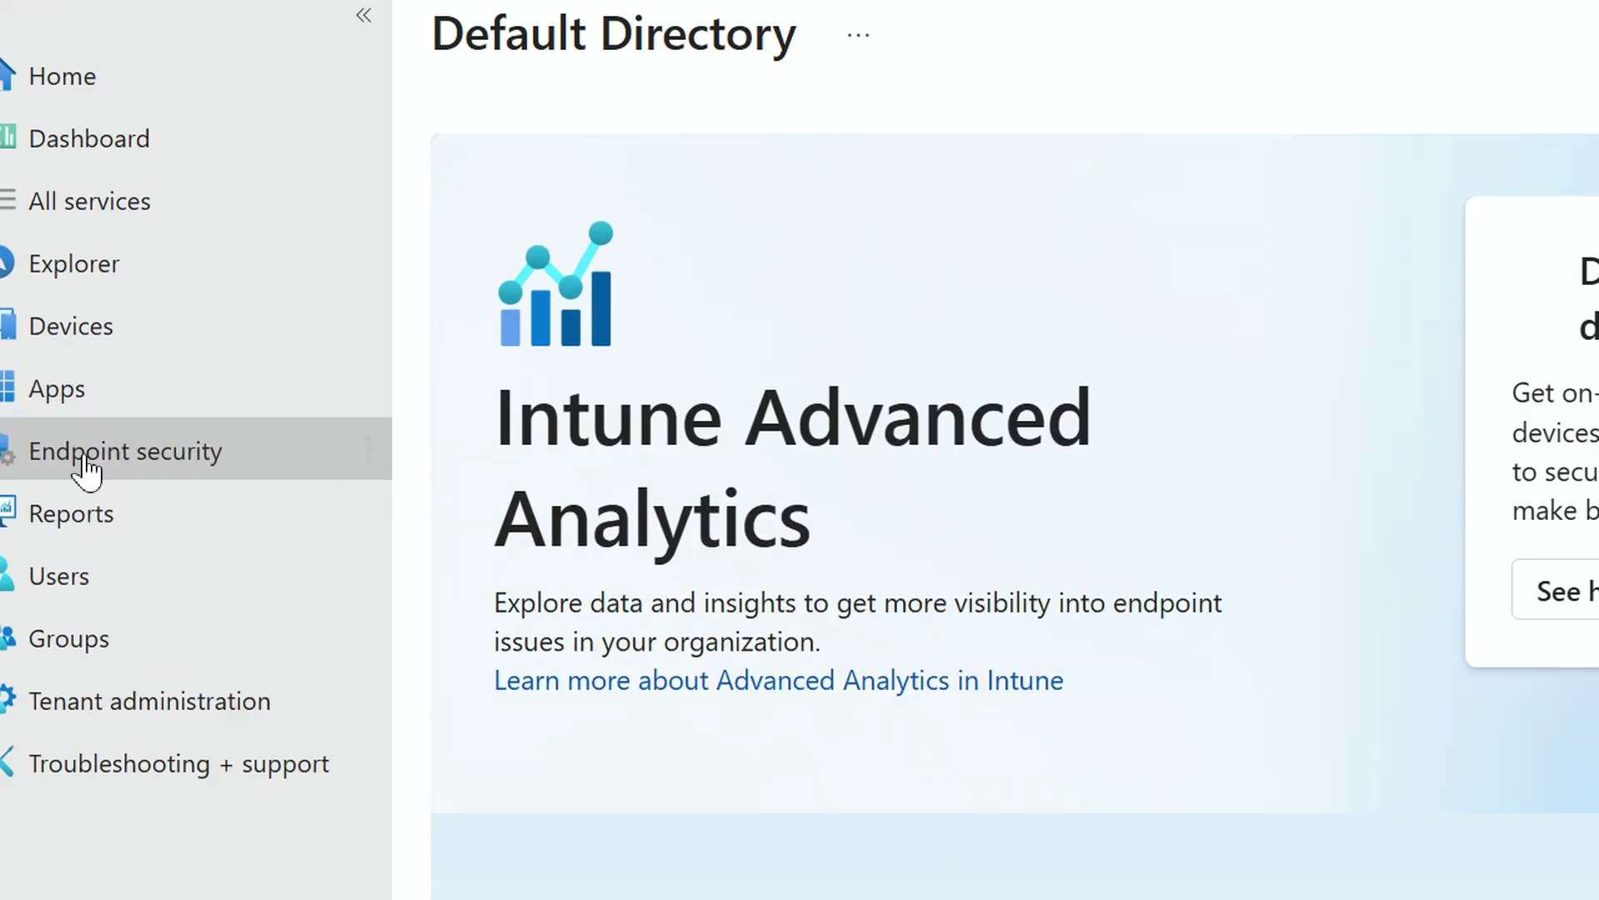
- Open the Endpoint Privilege Management policies under Endpoint security
{"action": "left_click", "coordinate": [228, 469]}
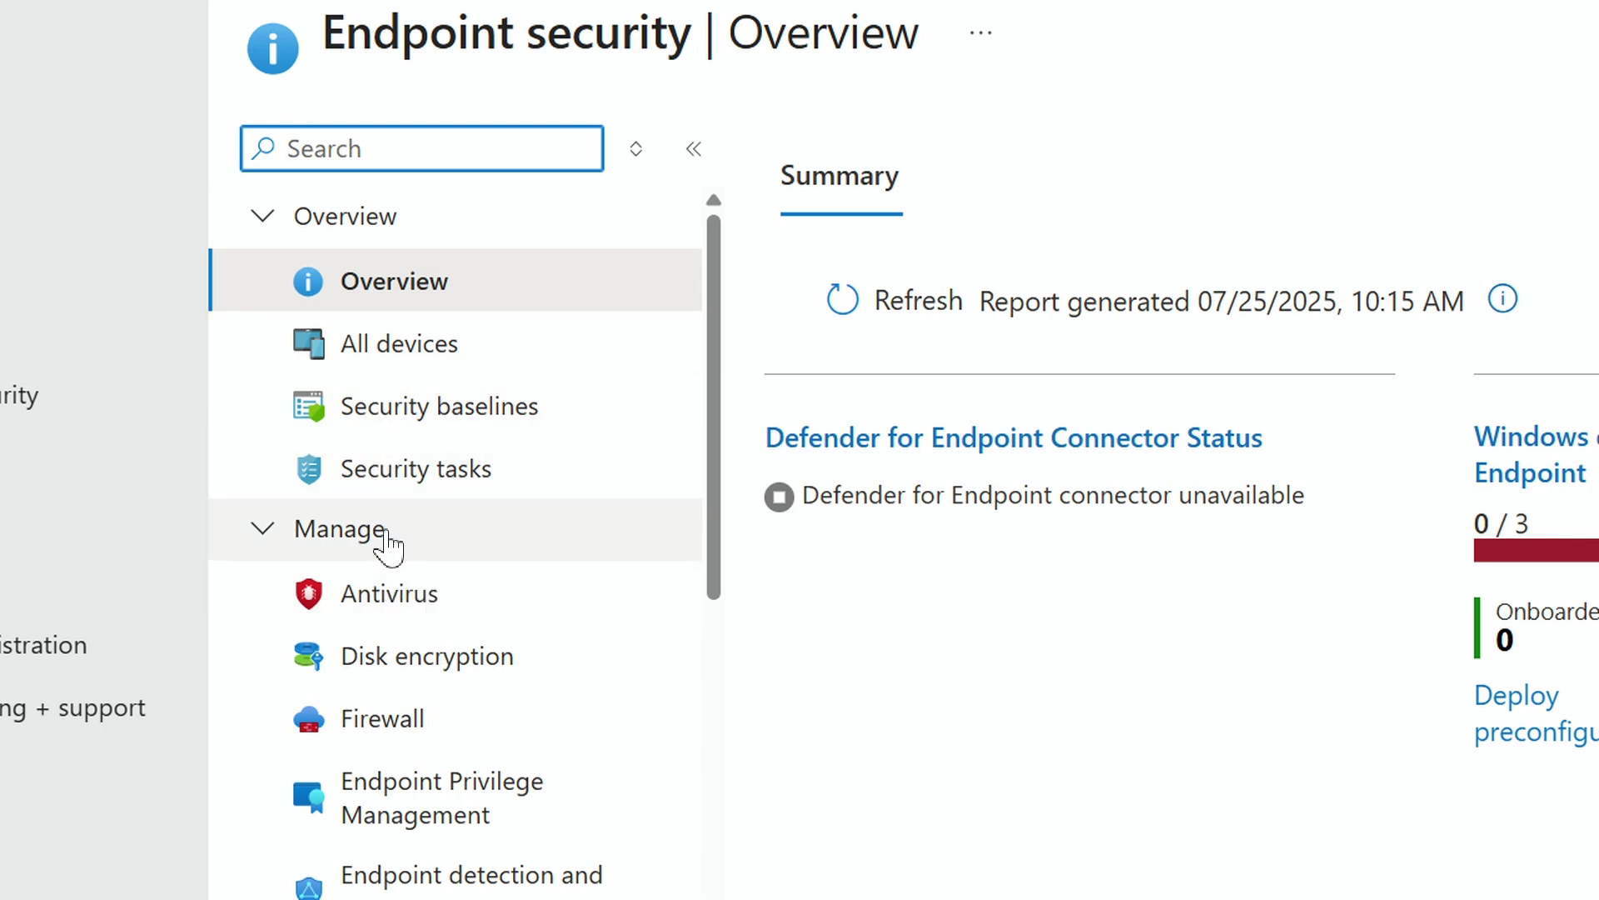
{"action": "left_click", "coordinate": [435, 804]}
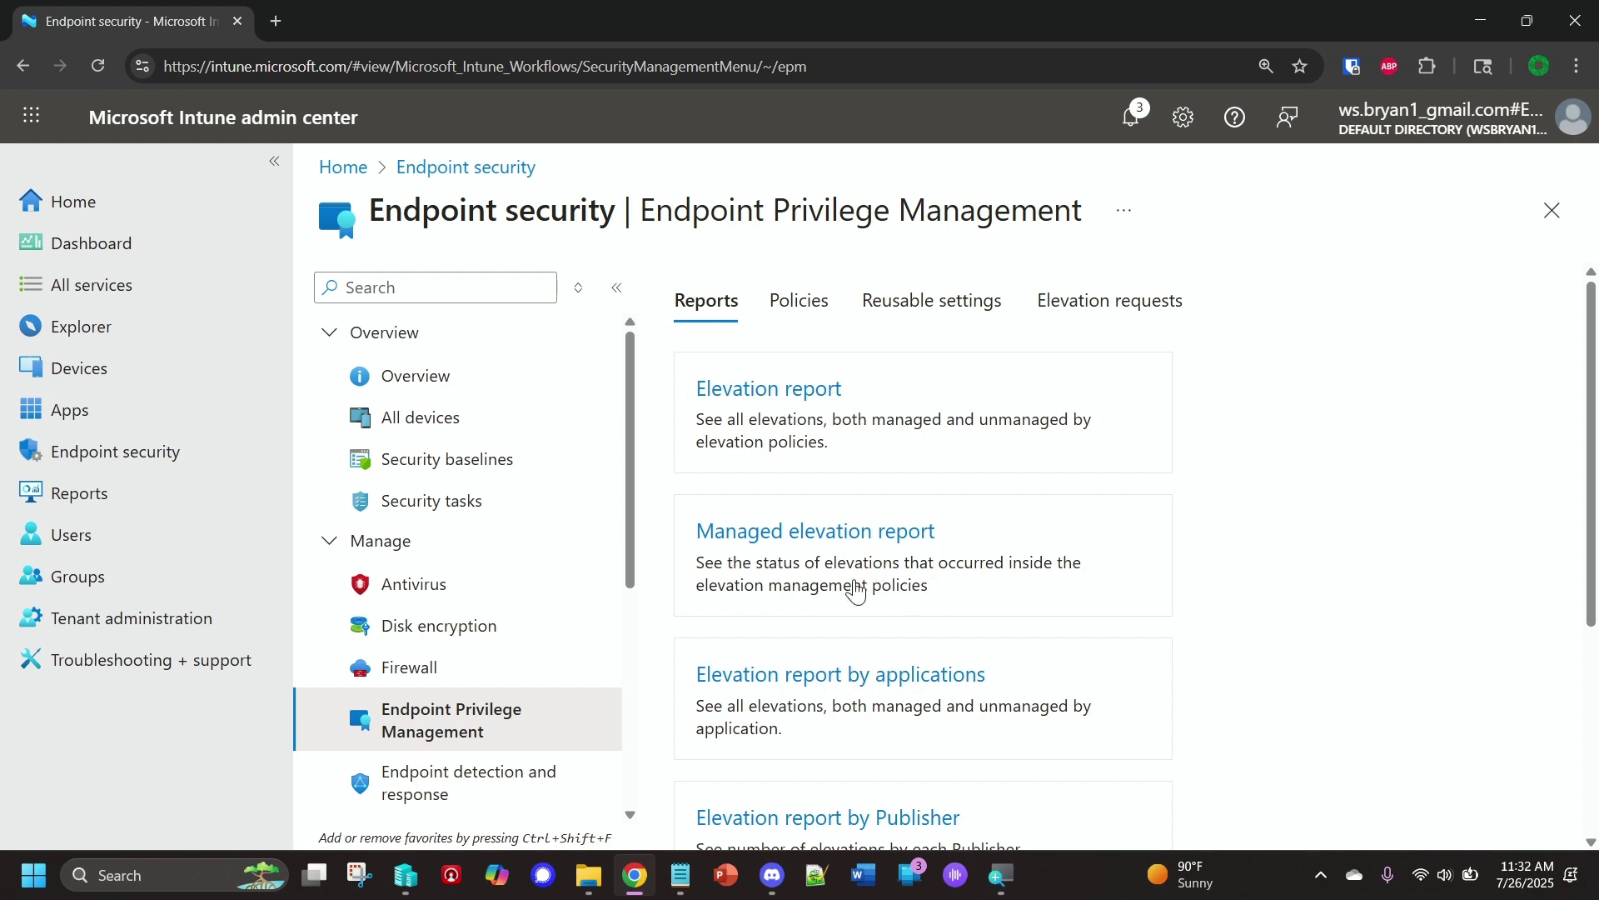
{"action": "left_click", "coordinate": [800, 315]}
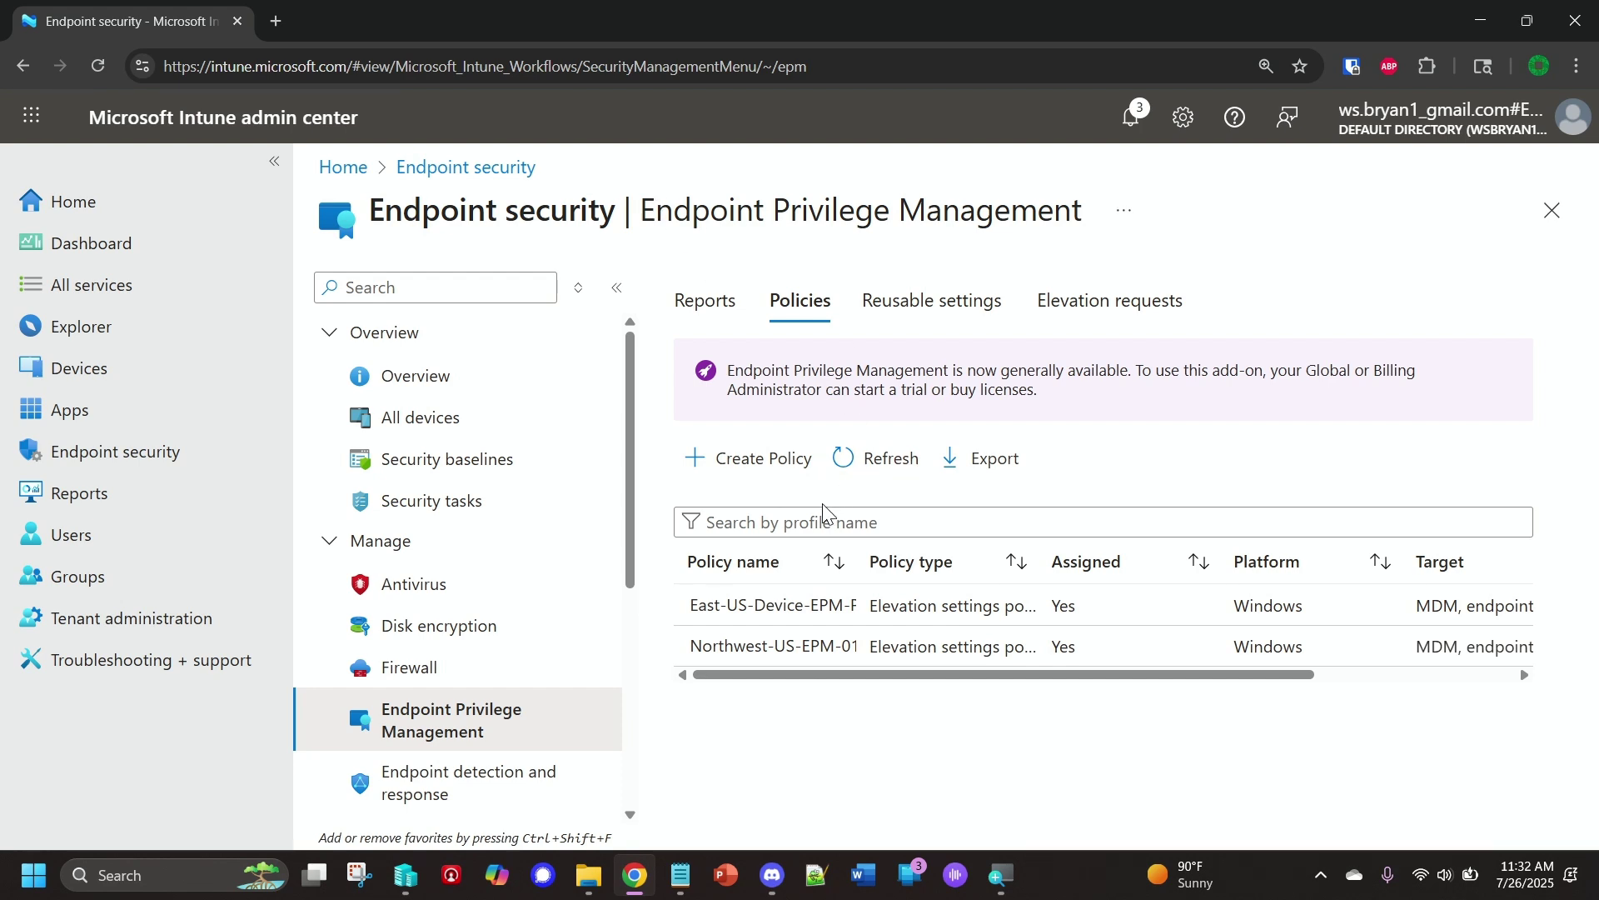
- Start creating a new policy for the Windows platform with the Elevation settings policy profile
{"action": "left_click", "coordinate": [734, 466]}
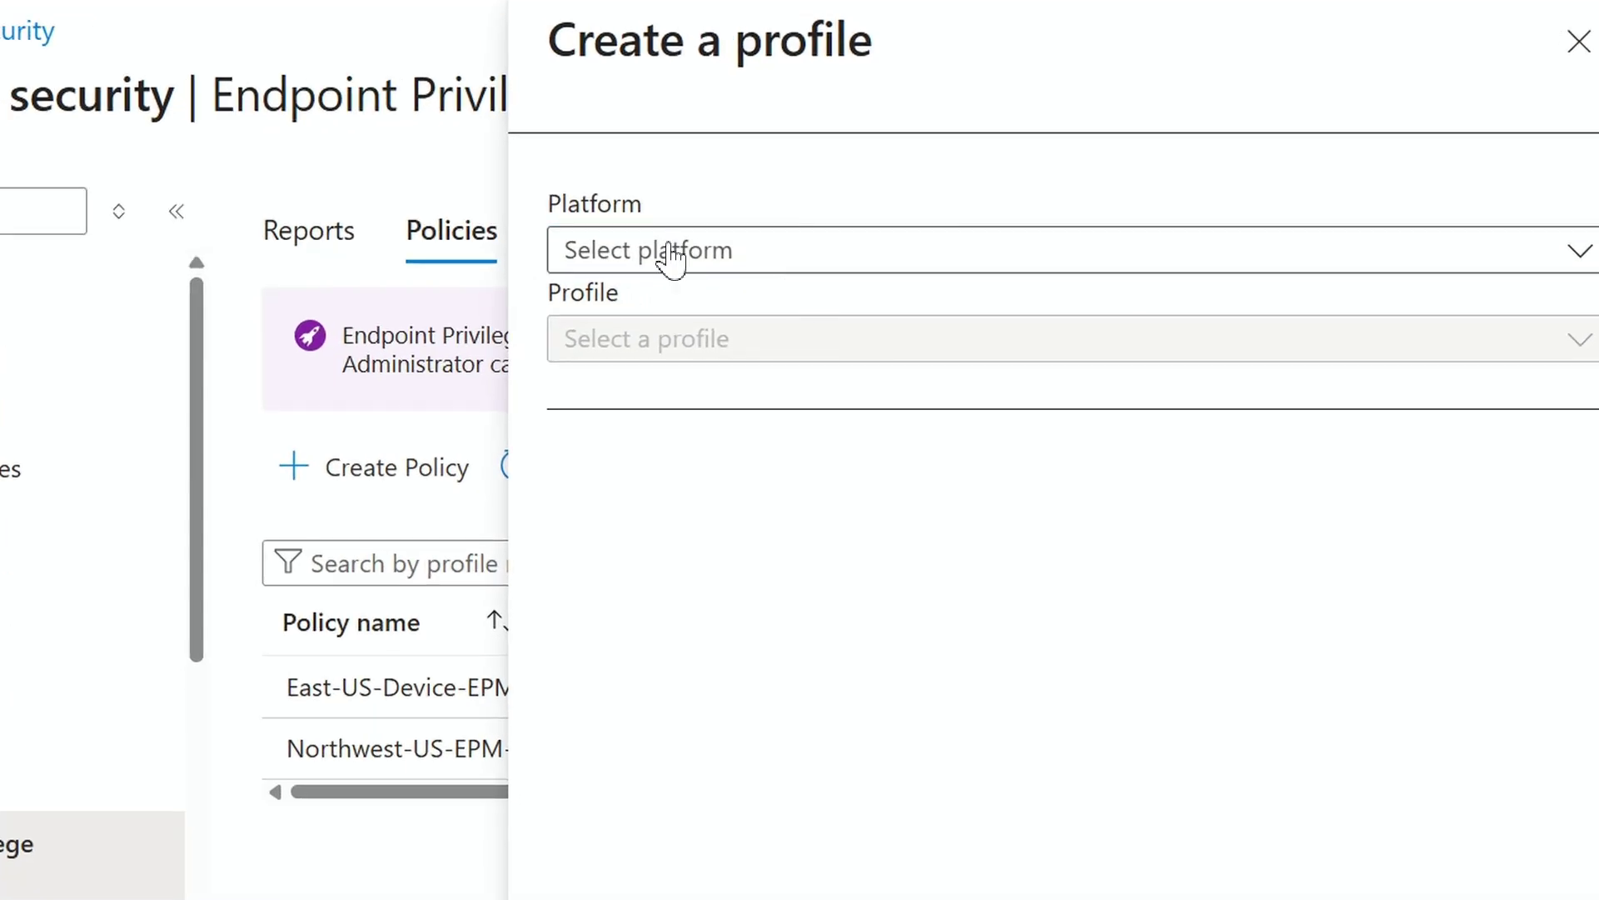
{"action": "left_click", "coordinate": [671, 257]}
{"action": "left_click", "coordinate": [664, 308]}
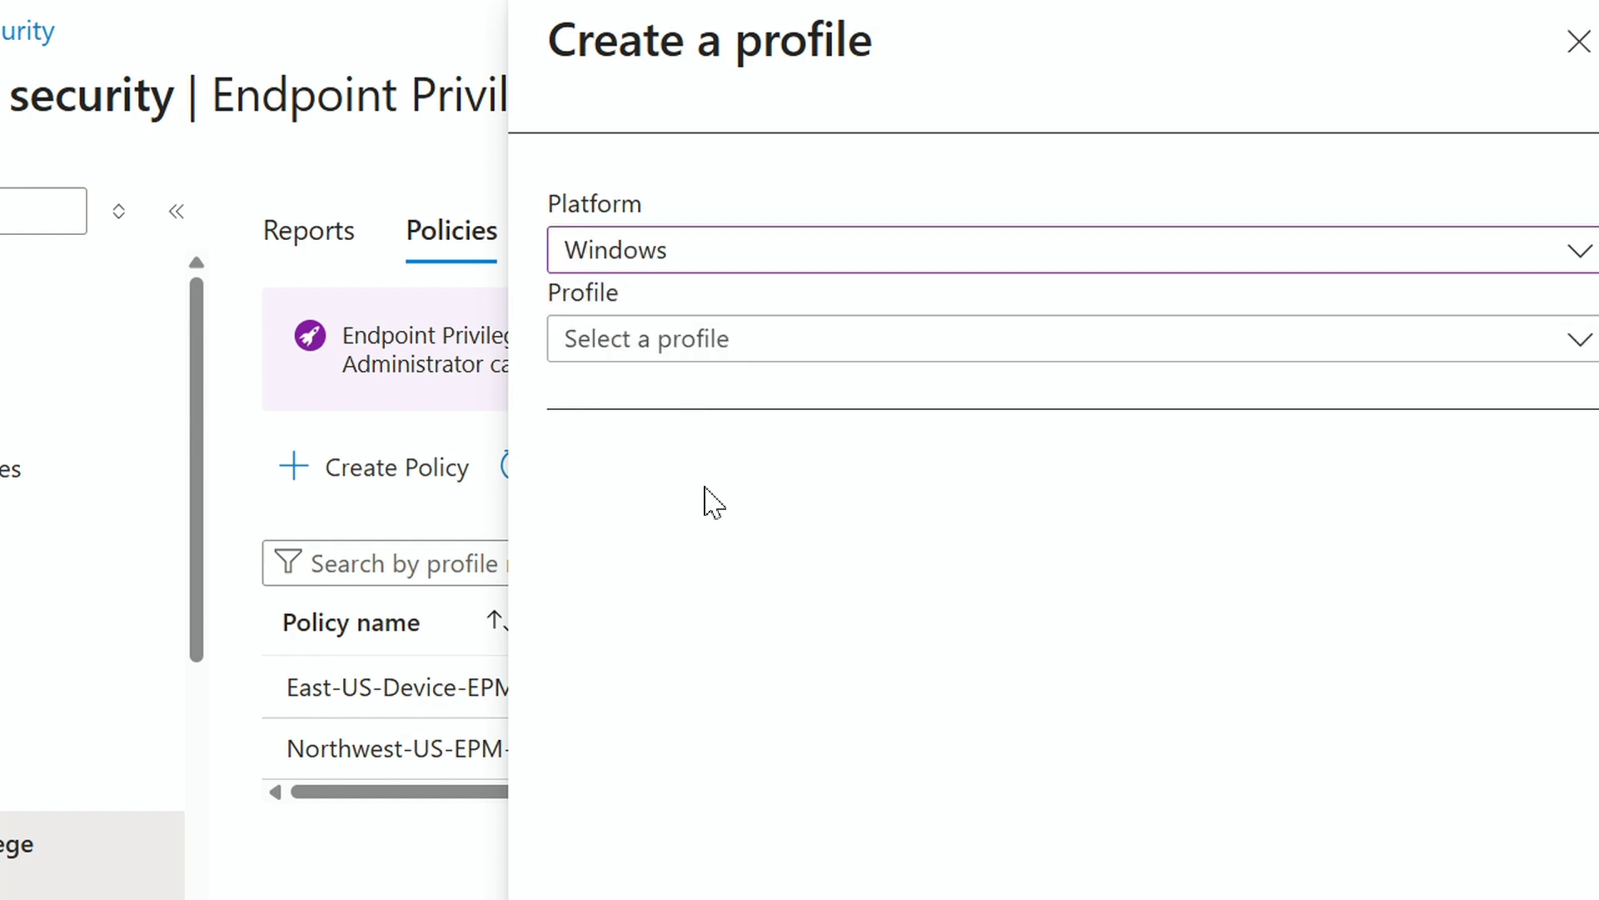
{"action": "left_click", "coordinate": [654, 337]}
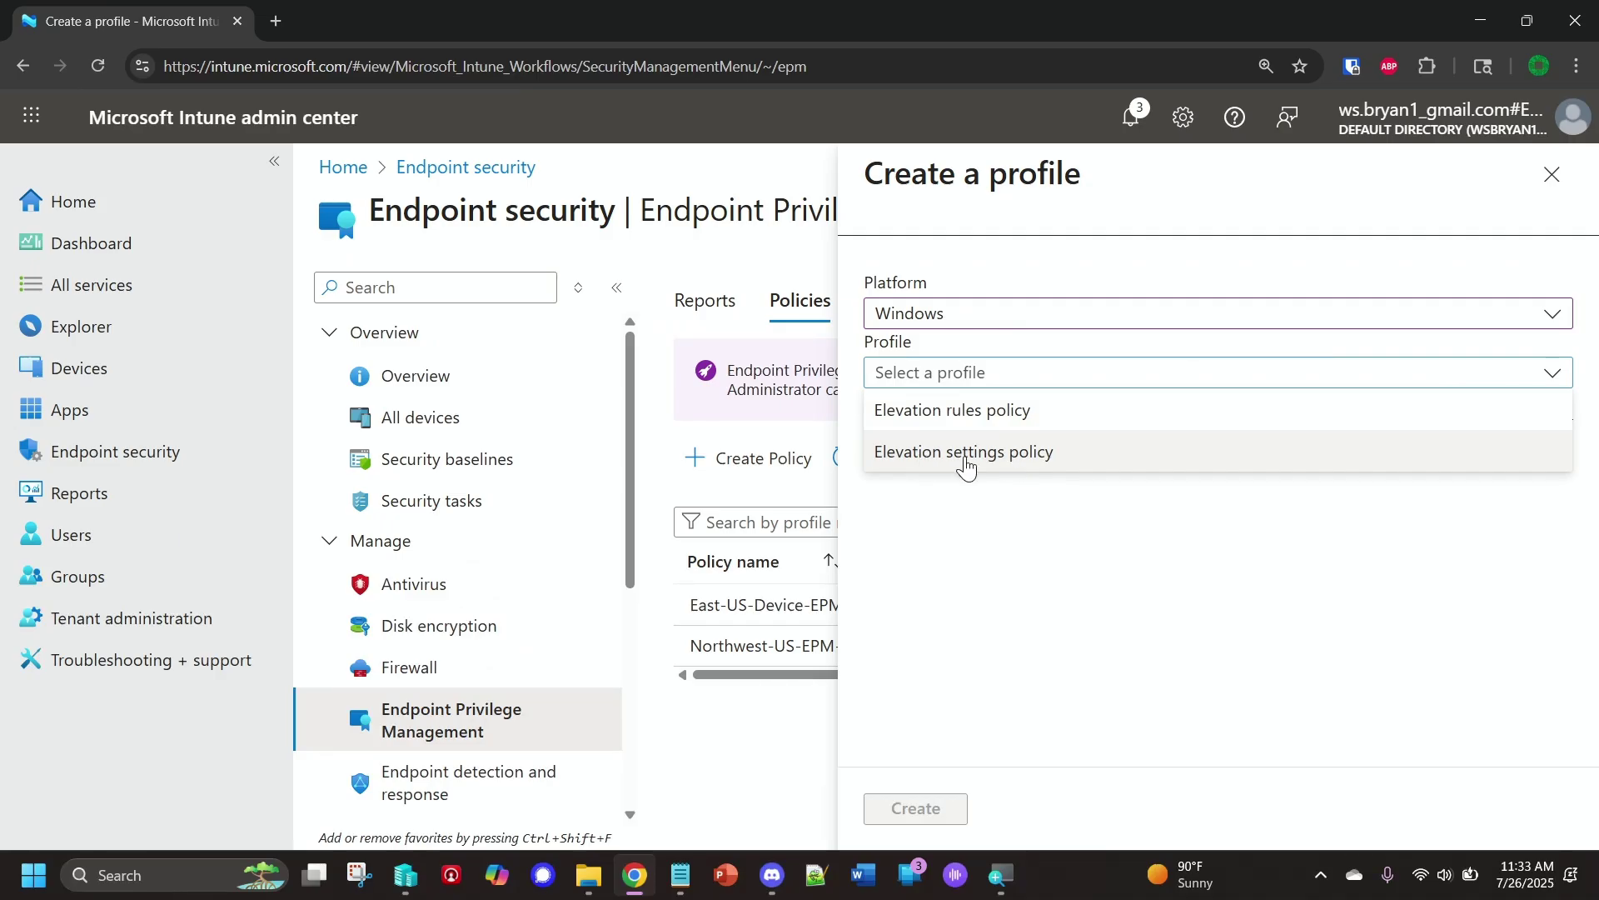
{"action": "left_click", "coordinate": [966, 458]}
{"action": "left_click", "coordinate": [916, 807]}
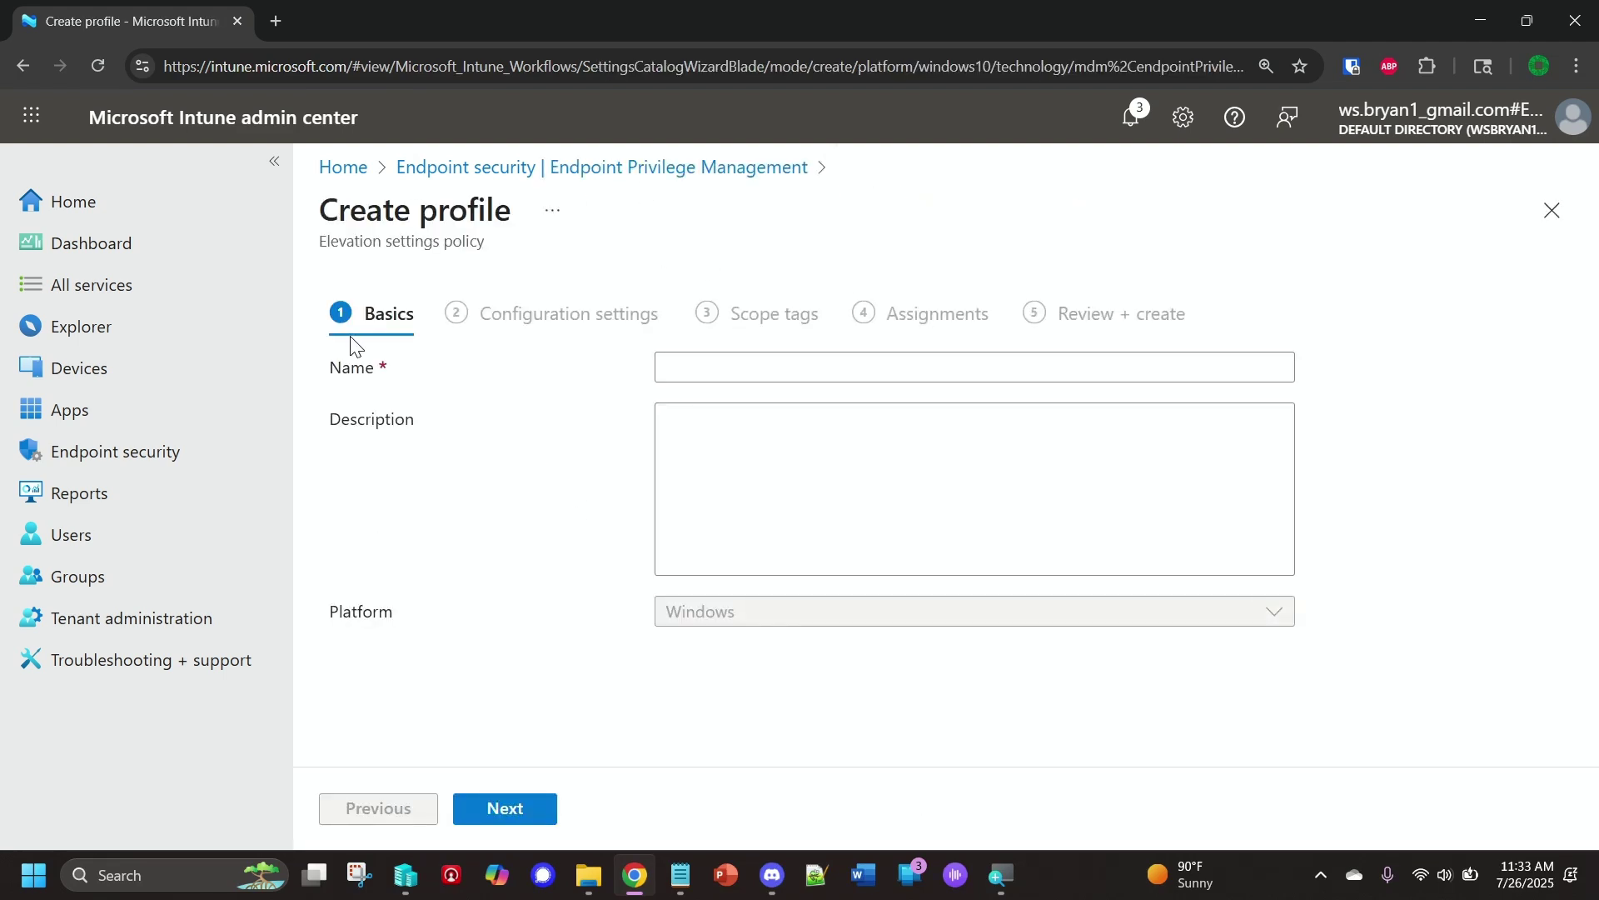
- Name the profile Northwest-EPM-01 and continue to the configuration settings
{"action": "left_click", "coordinate": [713, 371]}
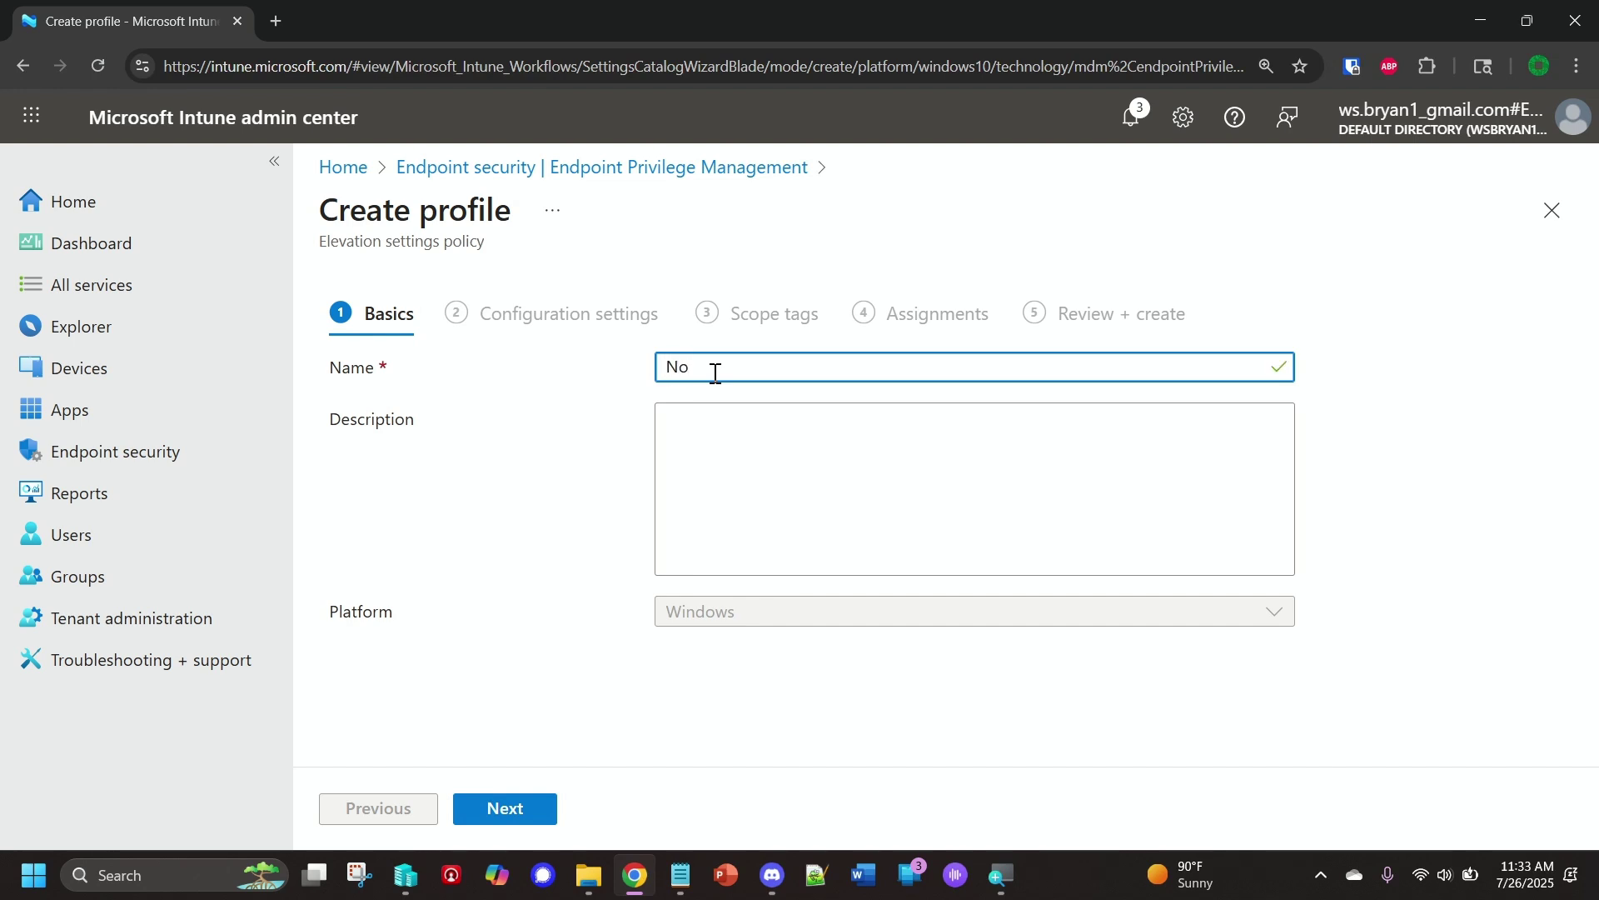
{"action": "type", "text": "Northwest-EPM-01"}
{"action": "left_click", "coordinate": [518, 810]}
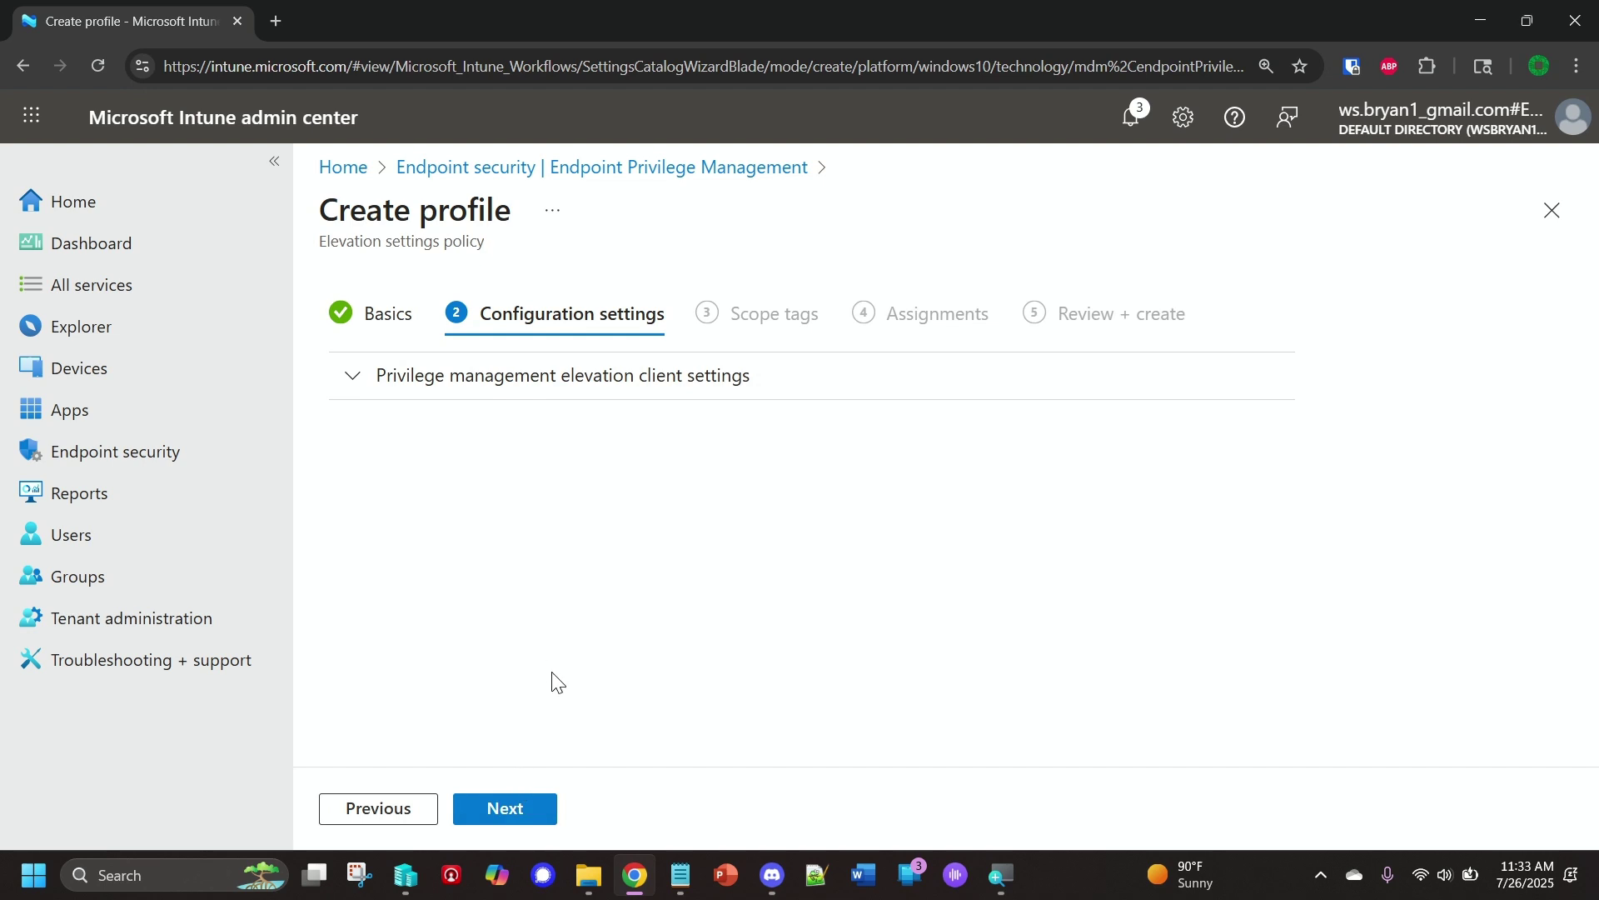
- Set the default elevation response to Require support approval and the reporting scope to Diagnostic data and all endpoint elevations
{"action": "left_click", "coordinate": [362, 386]}
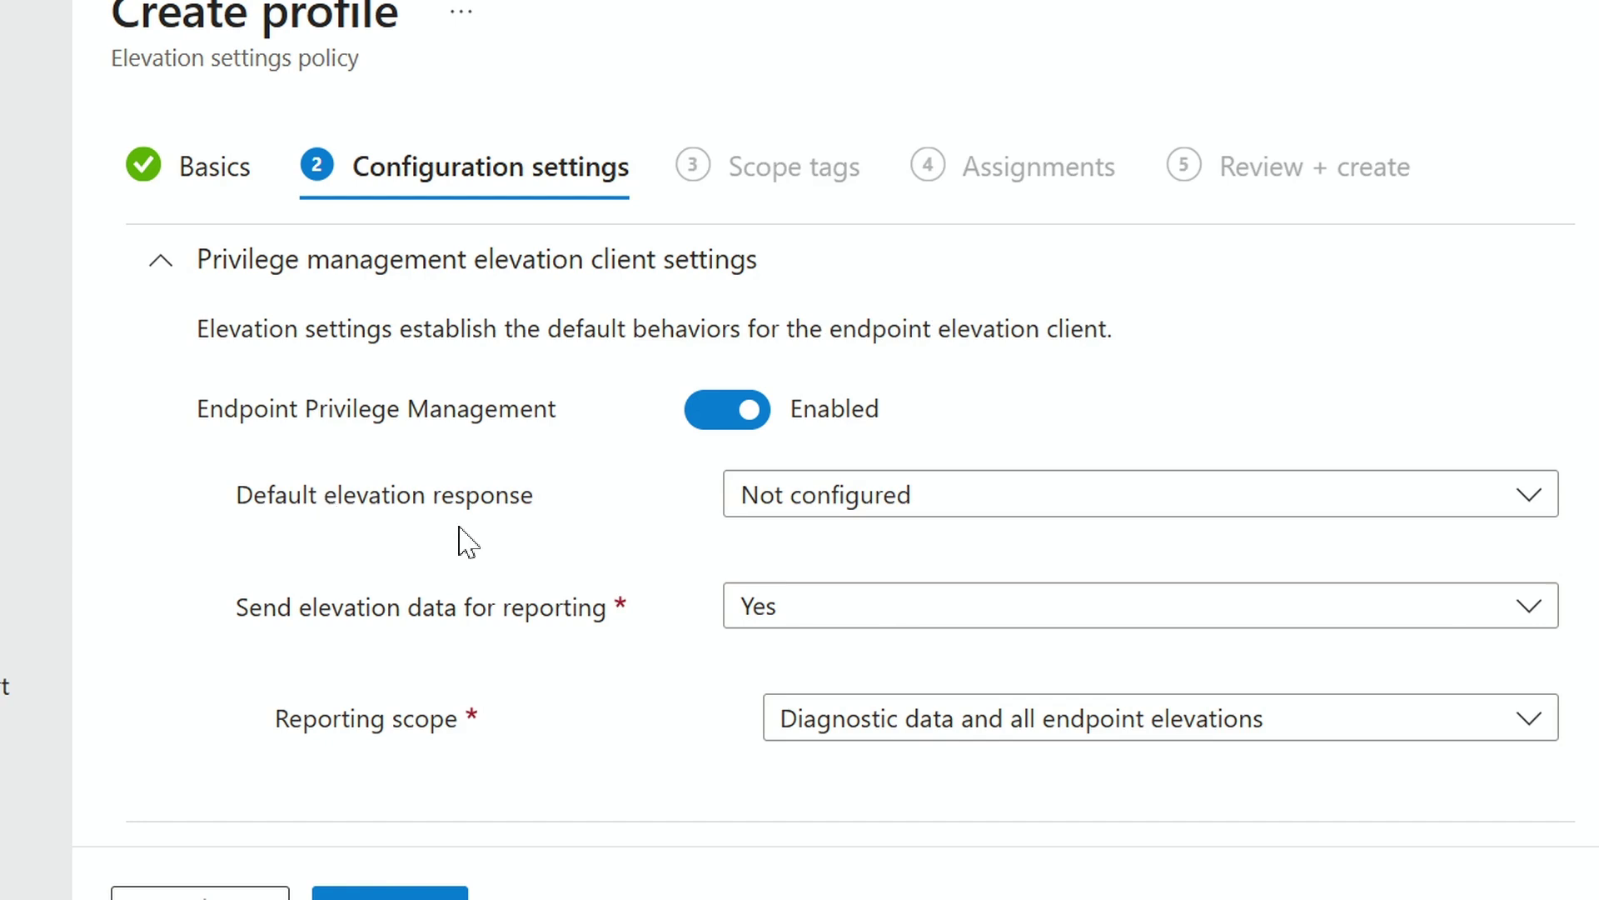
{"action": "left_click", "coordinate": [836, 519]}
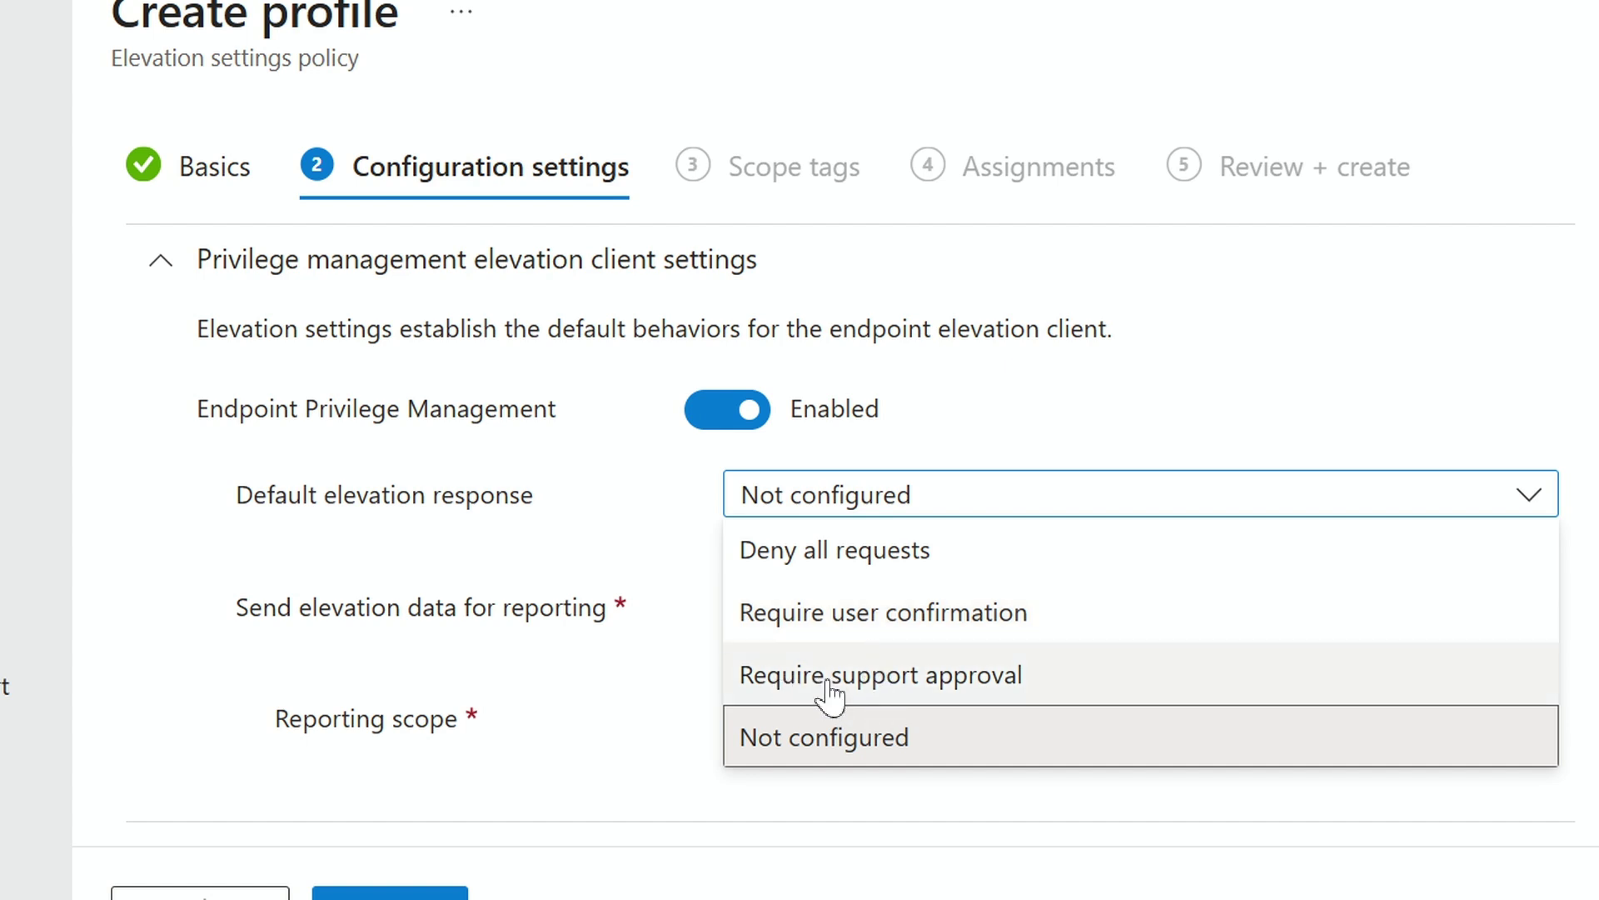
{"action": "left_click", "coordinate": [966, 683]}
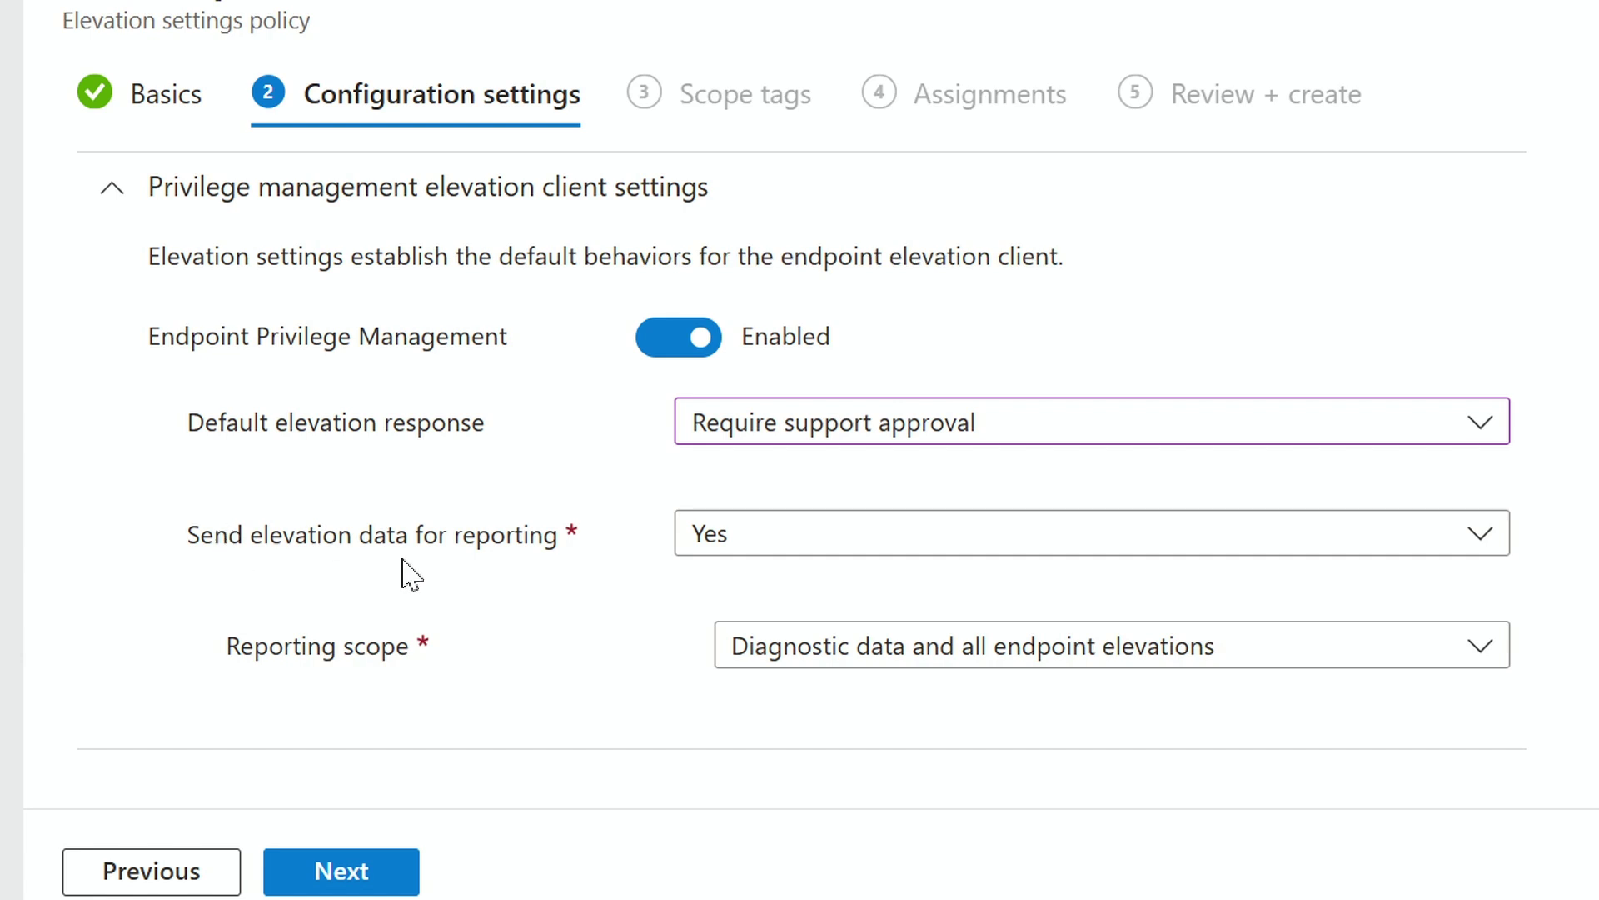
{"action": "left_click", "coordinate": [931, 652]}
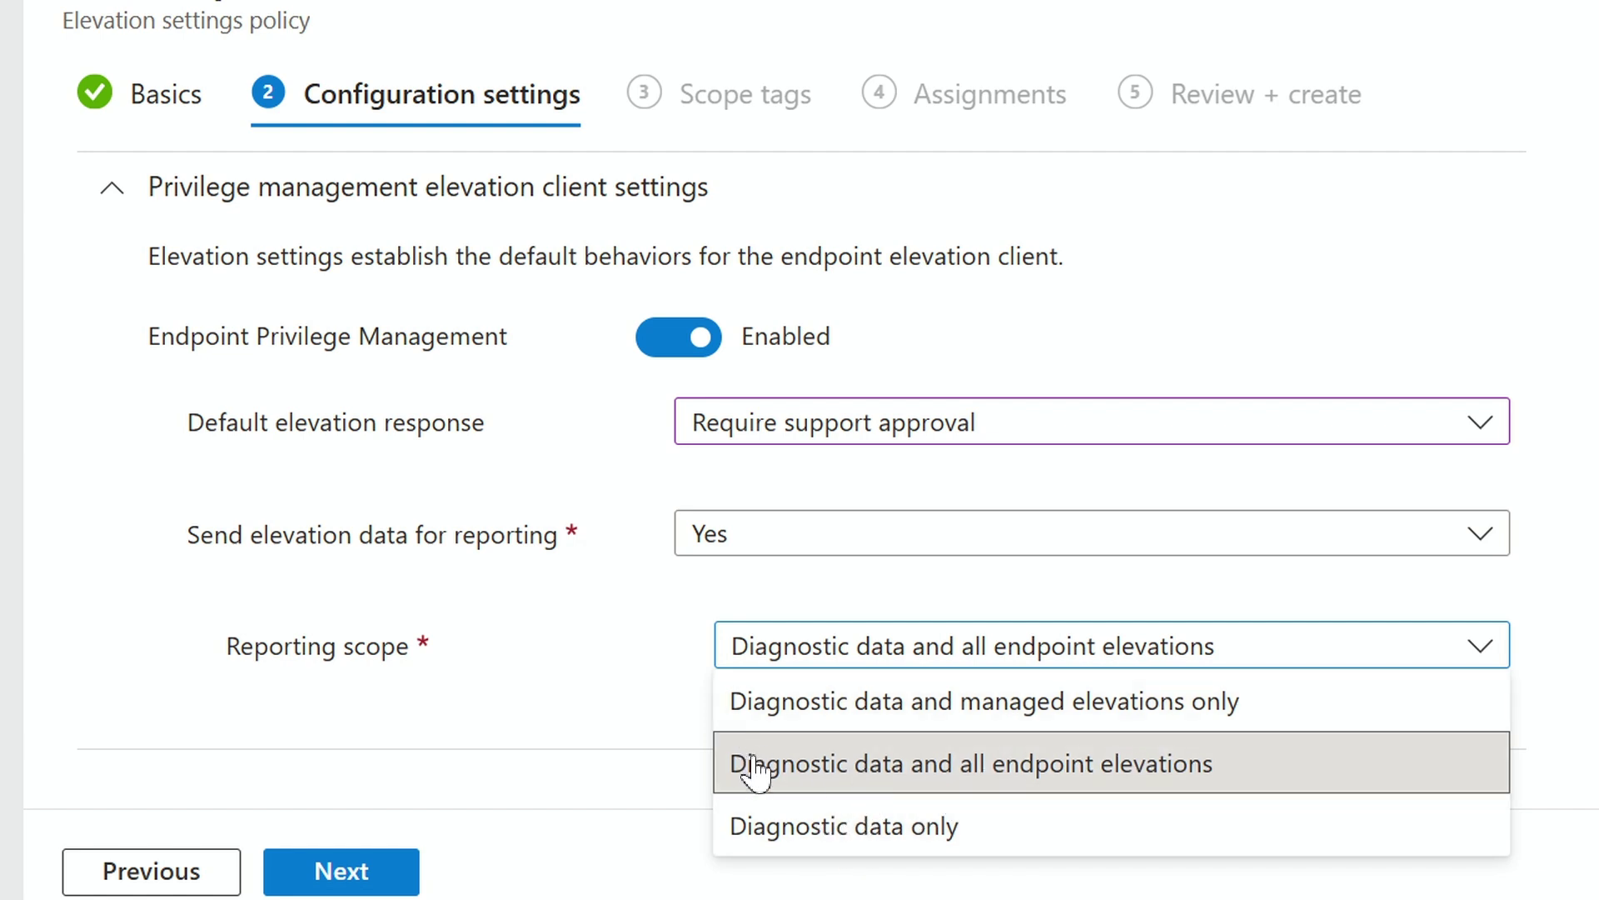
{"action": "left_click", "coordinate": [1008, 786]}
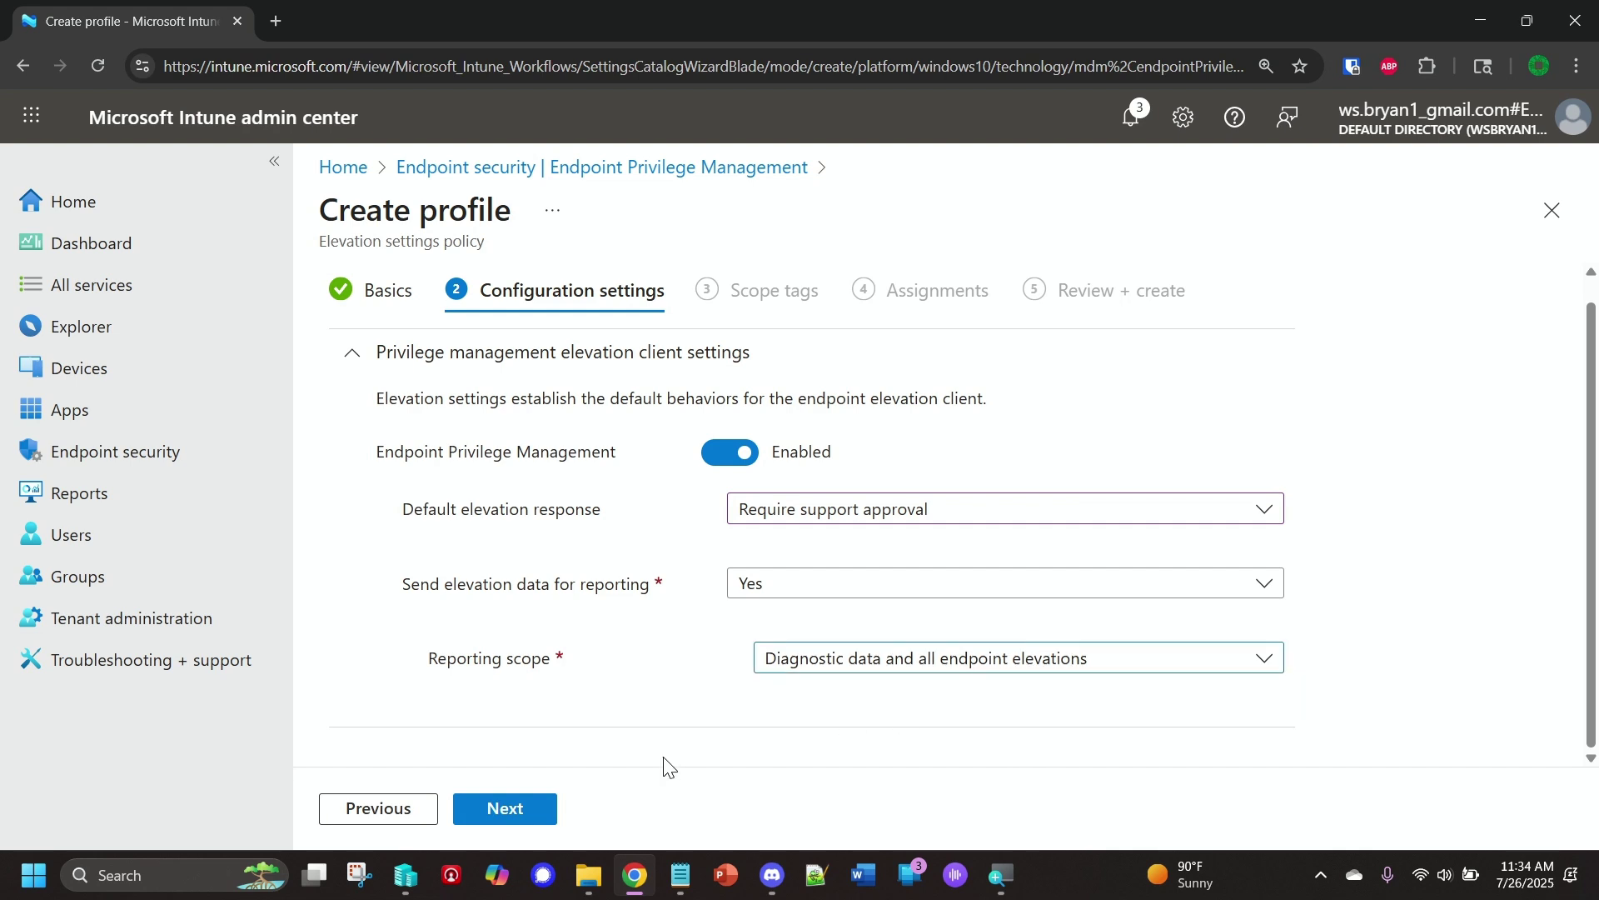
{"action": "left_click", "coordinate": [500, 810]}
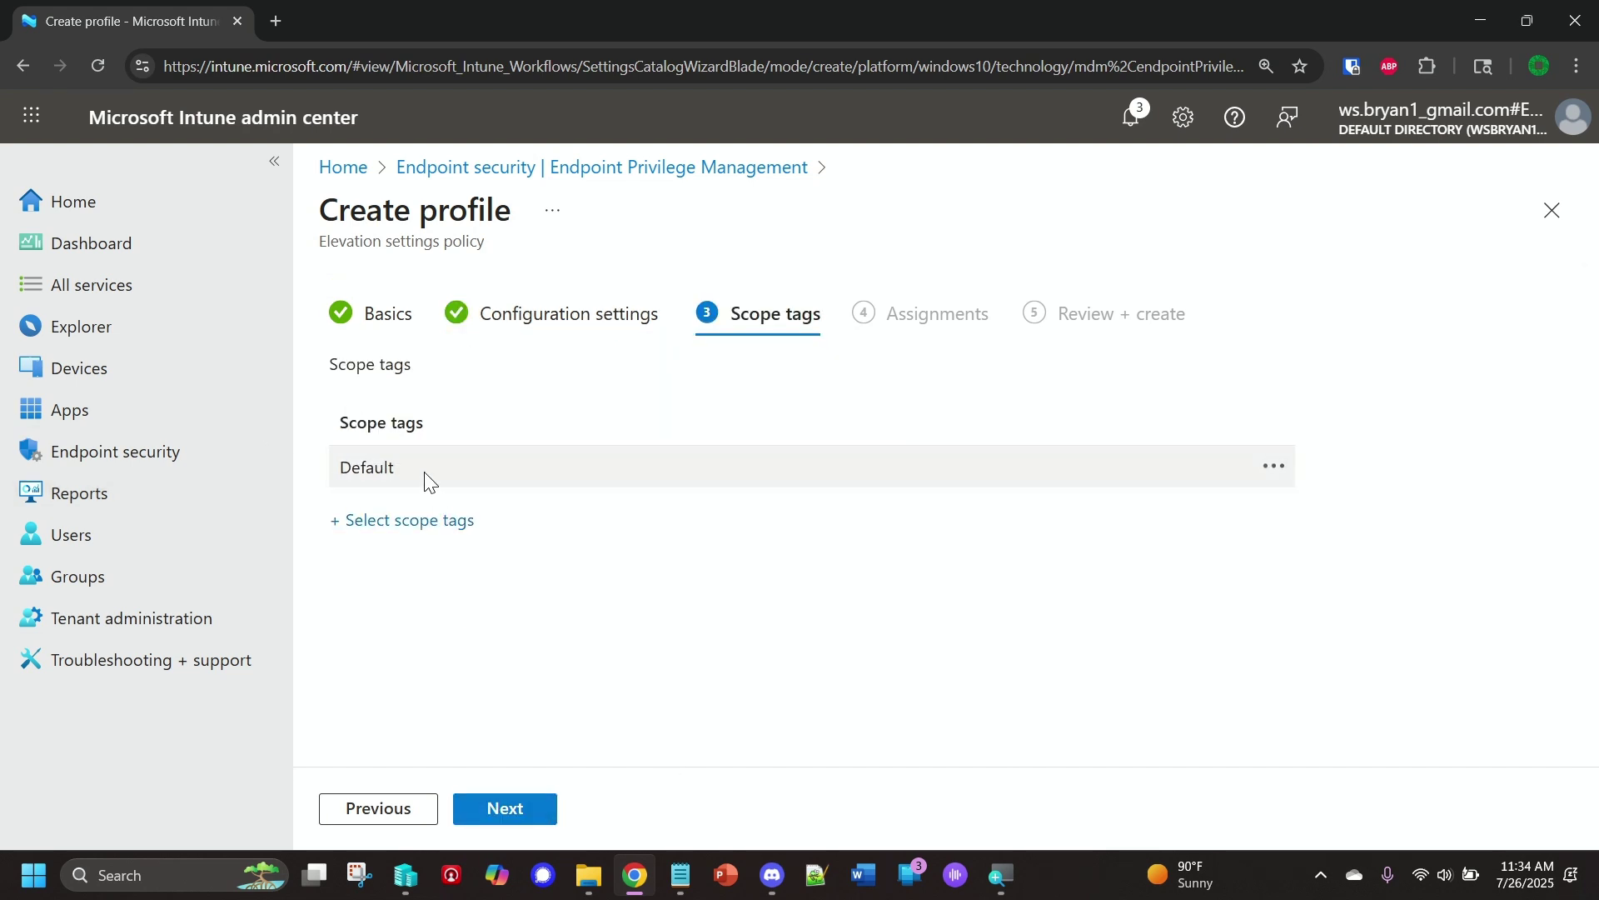
- Keep the Default scope tag and add the Windows Devices group to the included assignments
{"action": "left_click", "coordinate": [505, 806]}
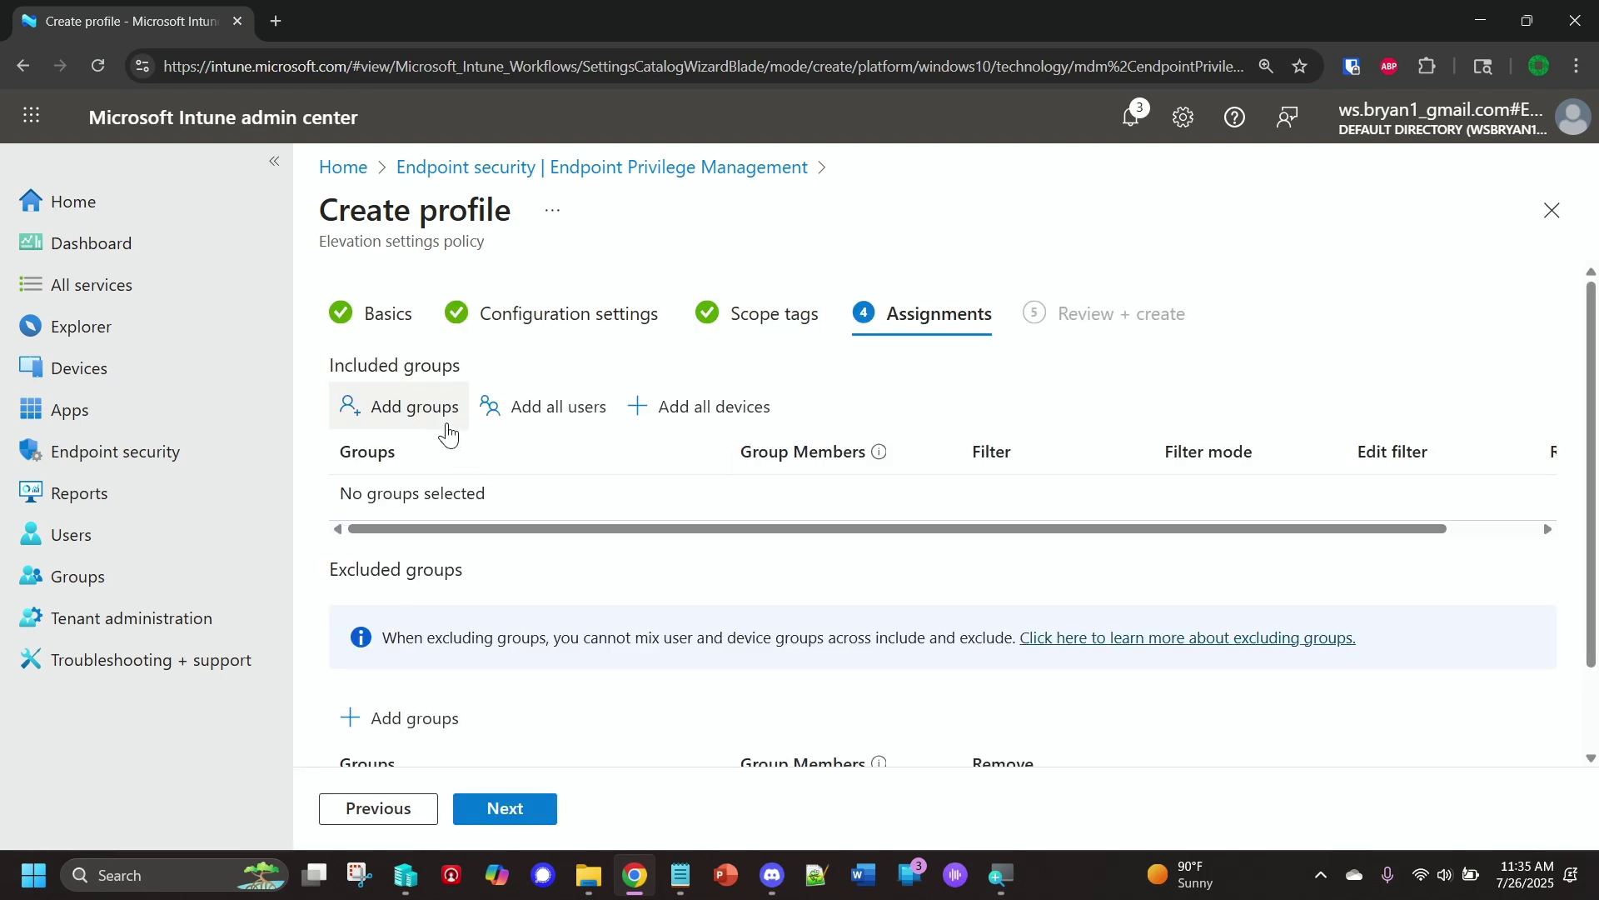
{"action": "left_click", "coordinate": [392, 416]}
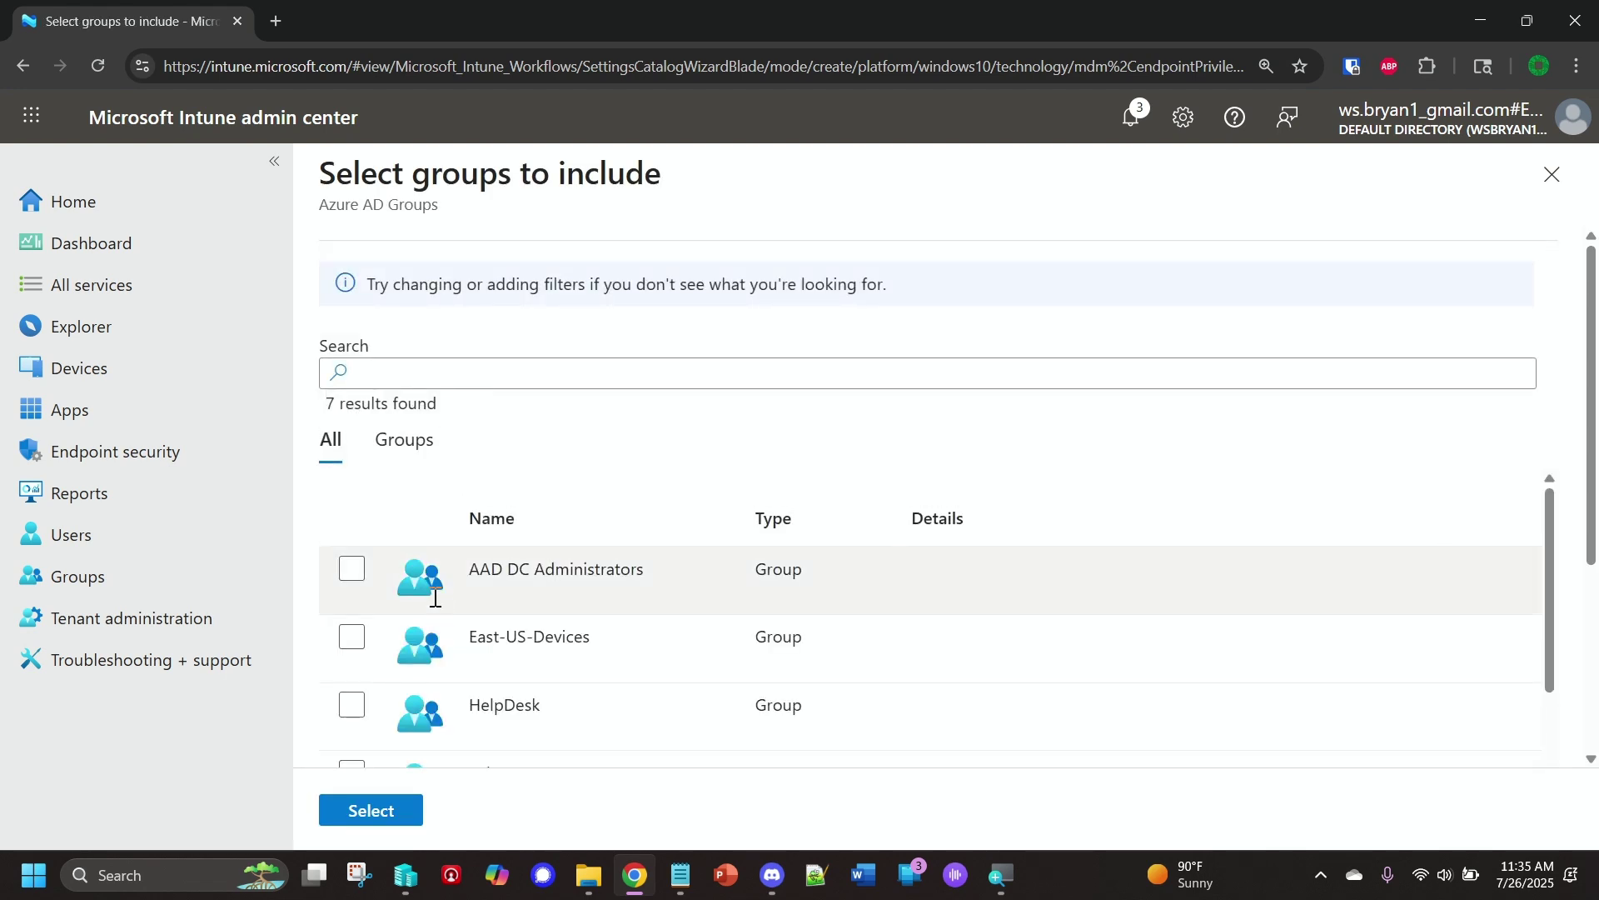
{"action": "scroll", "coordinate": [437, 609], "scroll_direction": "down", "scroll_amount": 3}
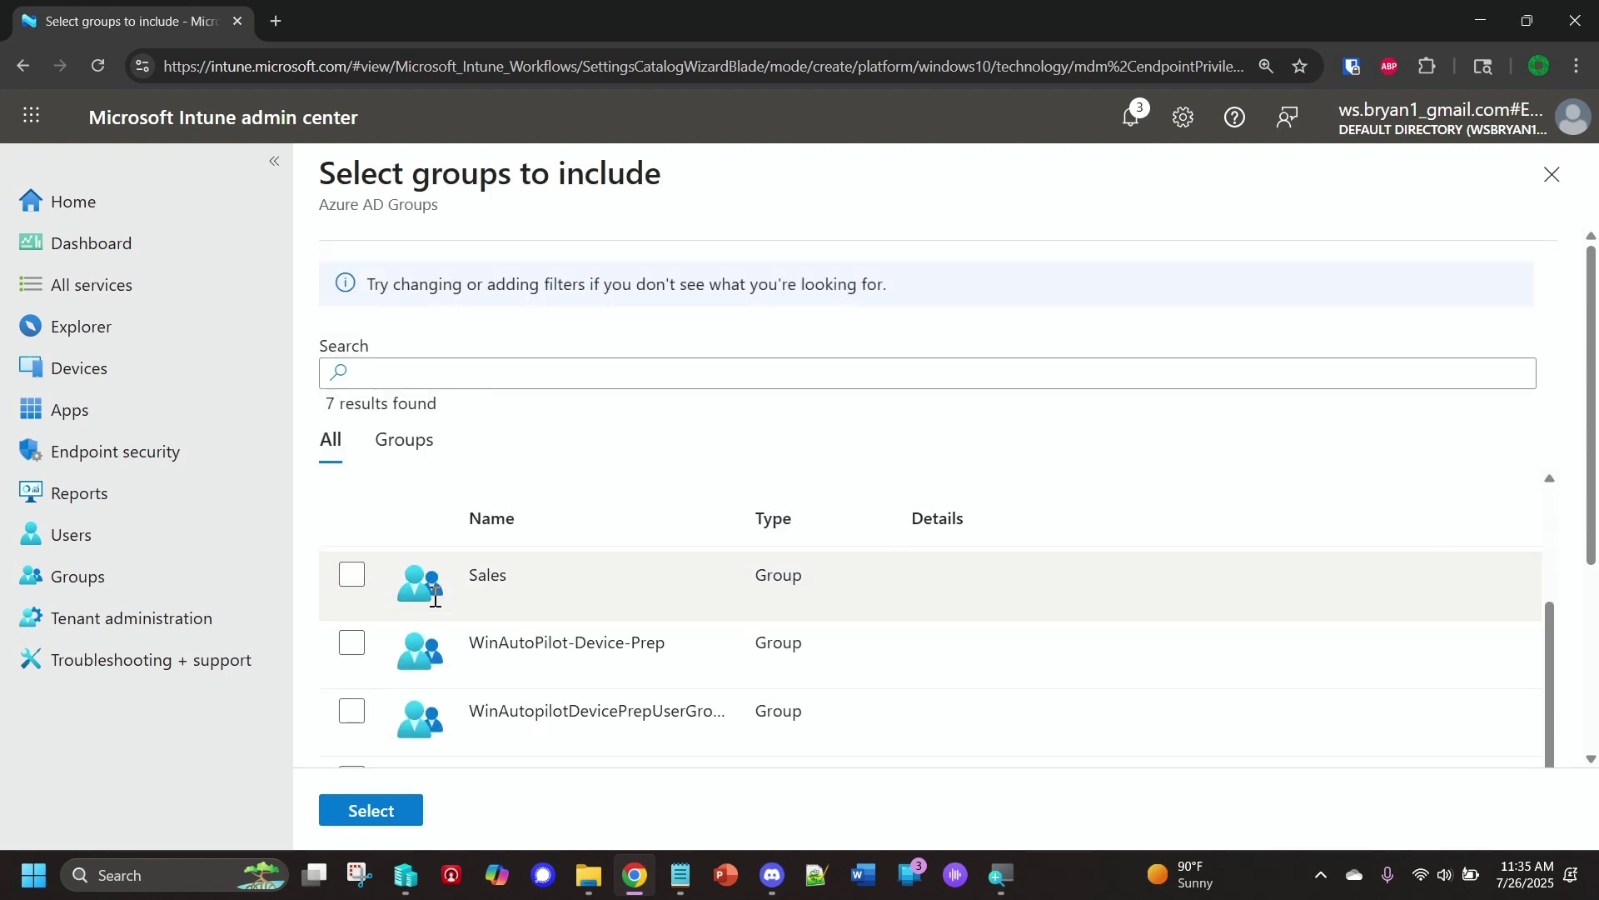
{"action": "scroll", "coordinate": [435, 599], "scroll_direction": "down", "scroll_amount": 3}
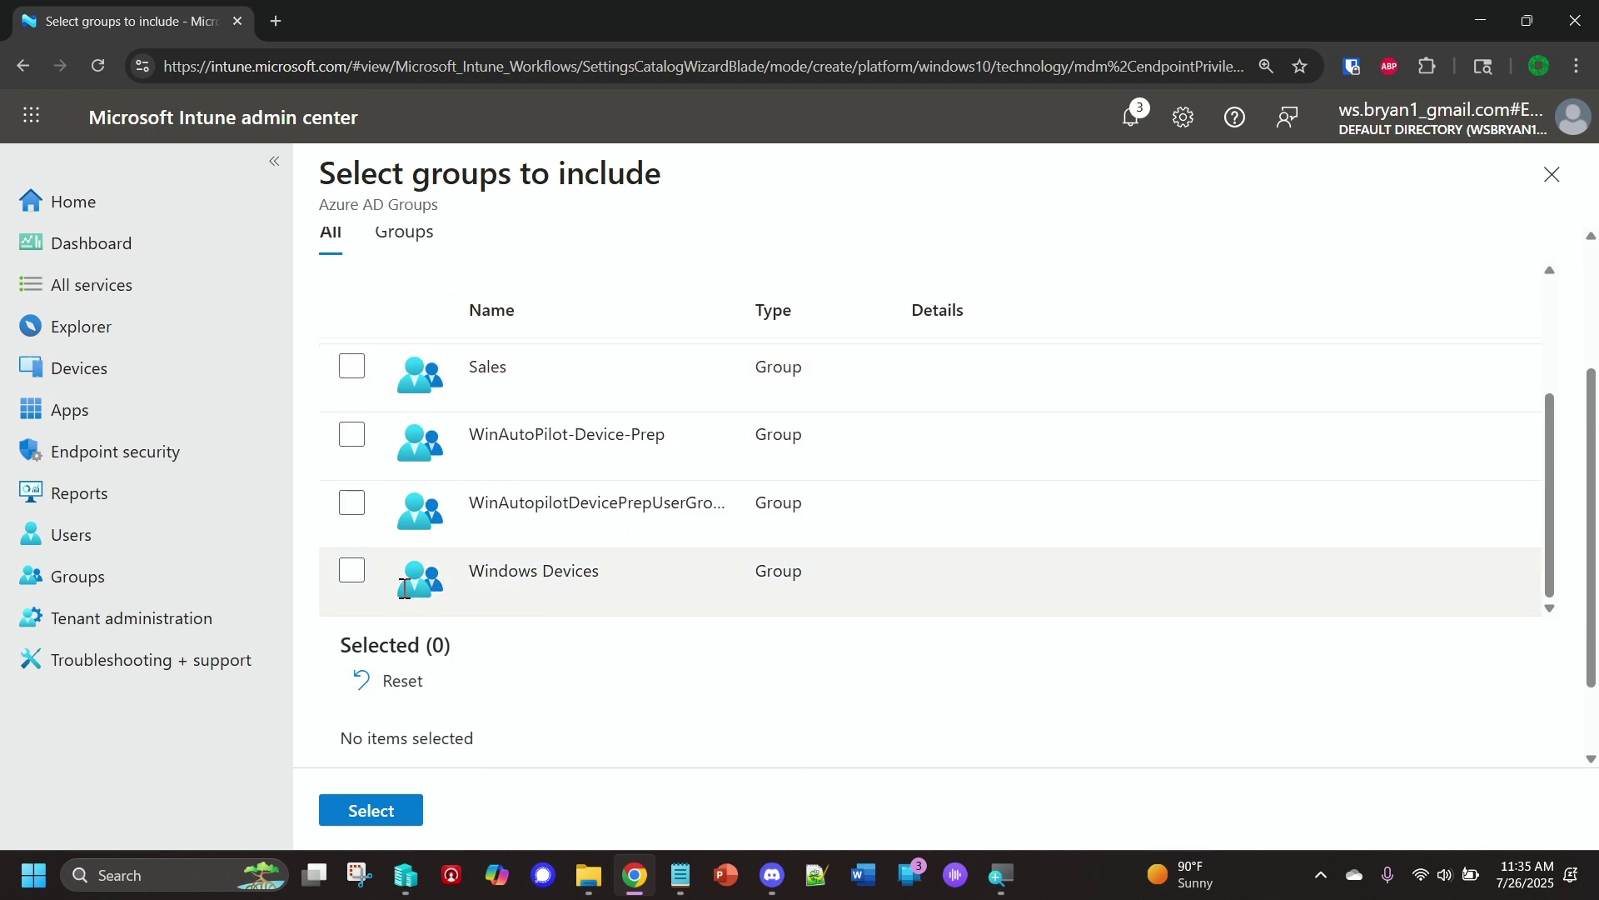
{"action": "left_click", "coordinate": [352, 573]}
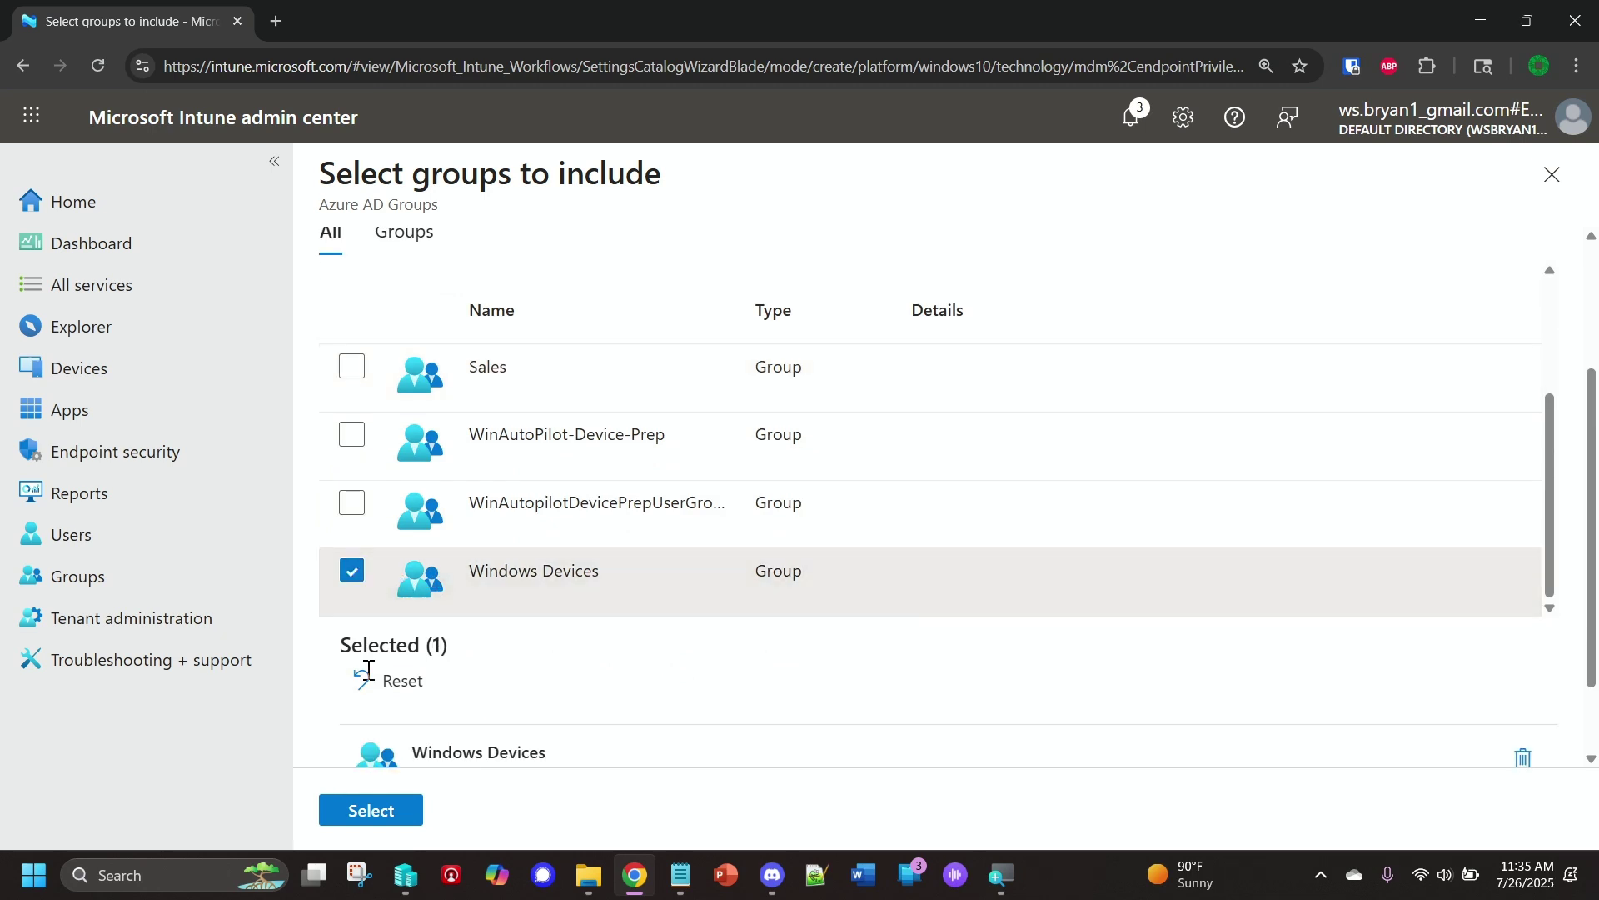
{"action": "left_click", "coordinate": [372, 810]}
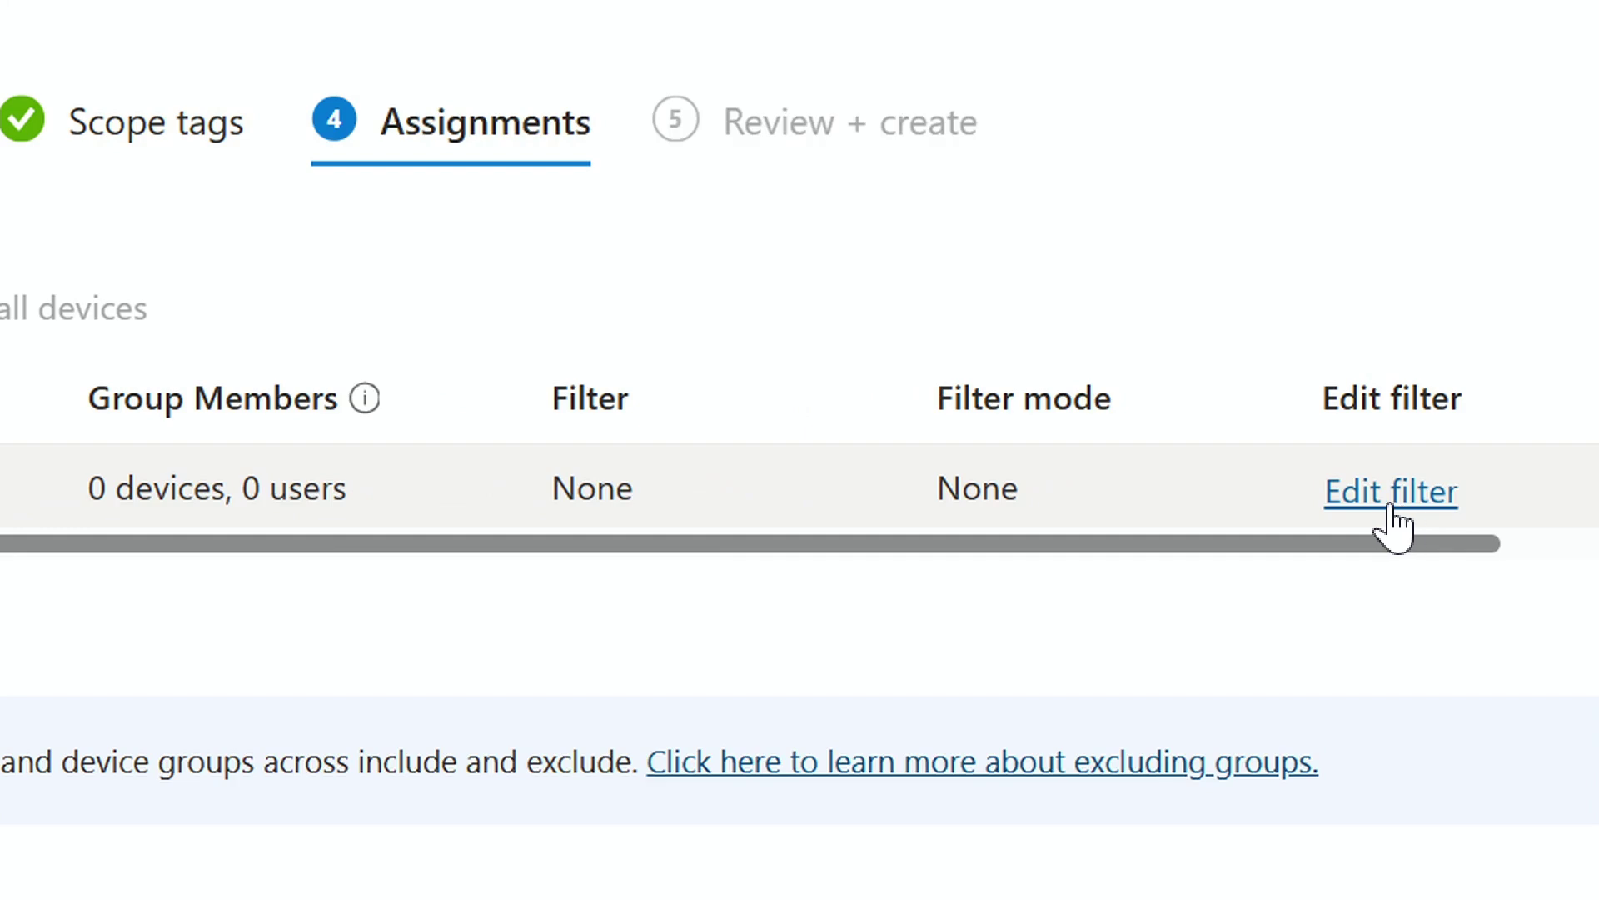
- Apply the Device-Ver-01 filter to the Windows Devices assignment in include mode and proceed to the review
{"action": "left_click", "coordinate": [1391, 499]}
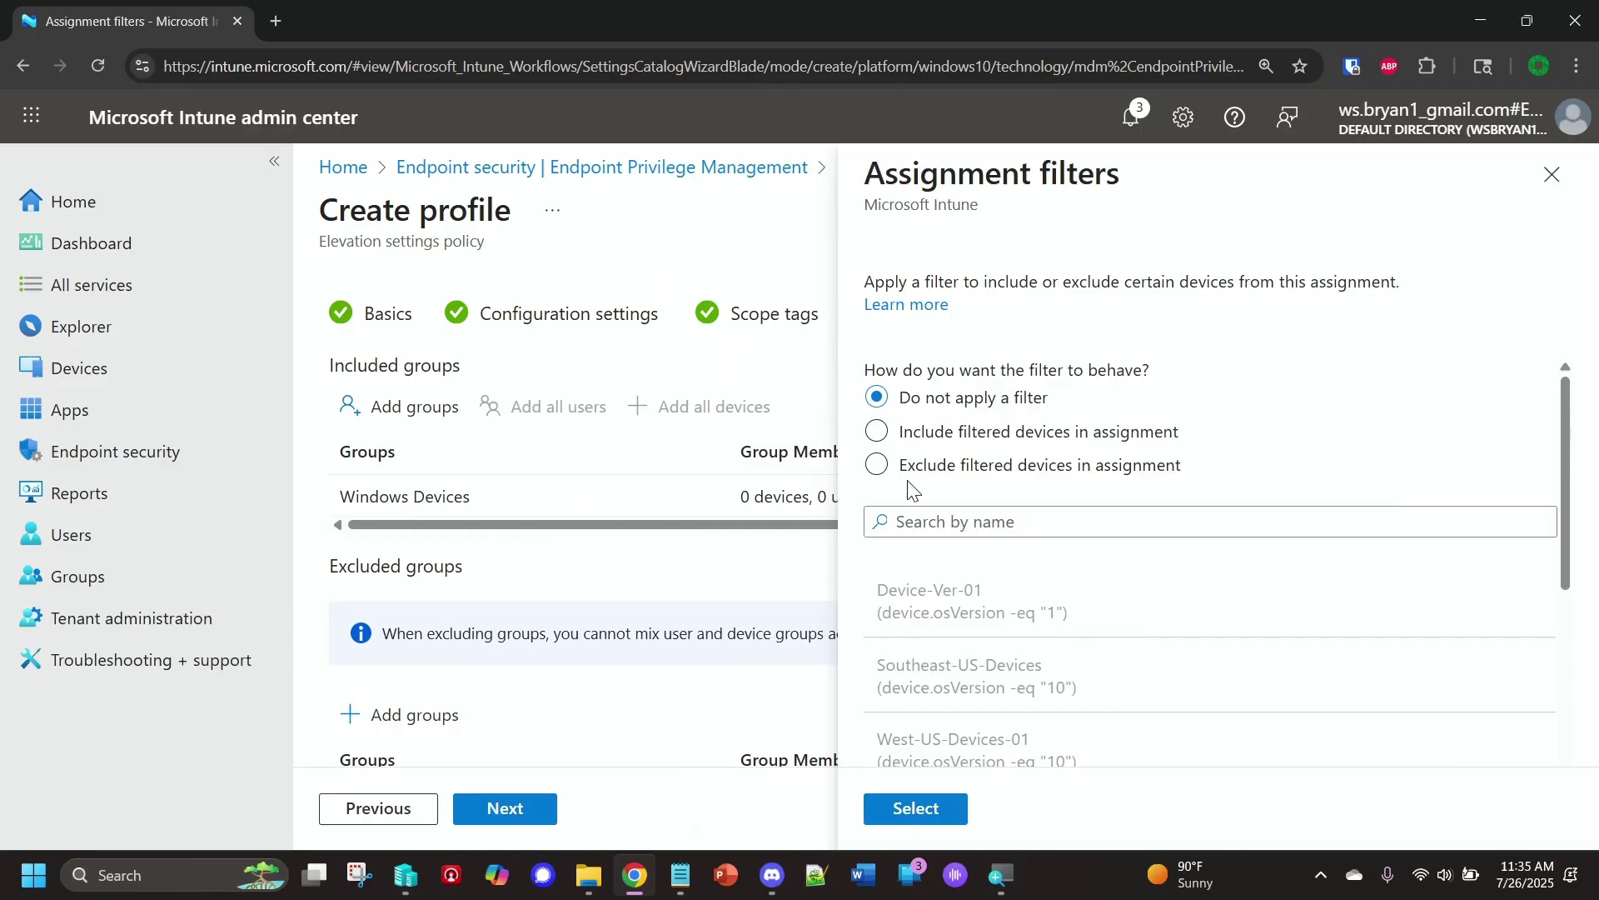
{"action": "left_click", "coordinate": [875, 433]}
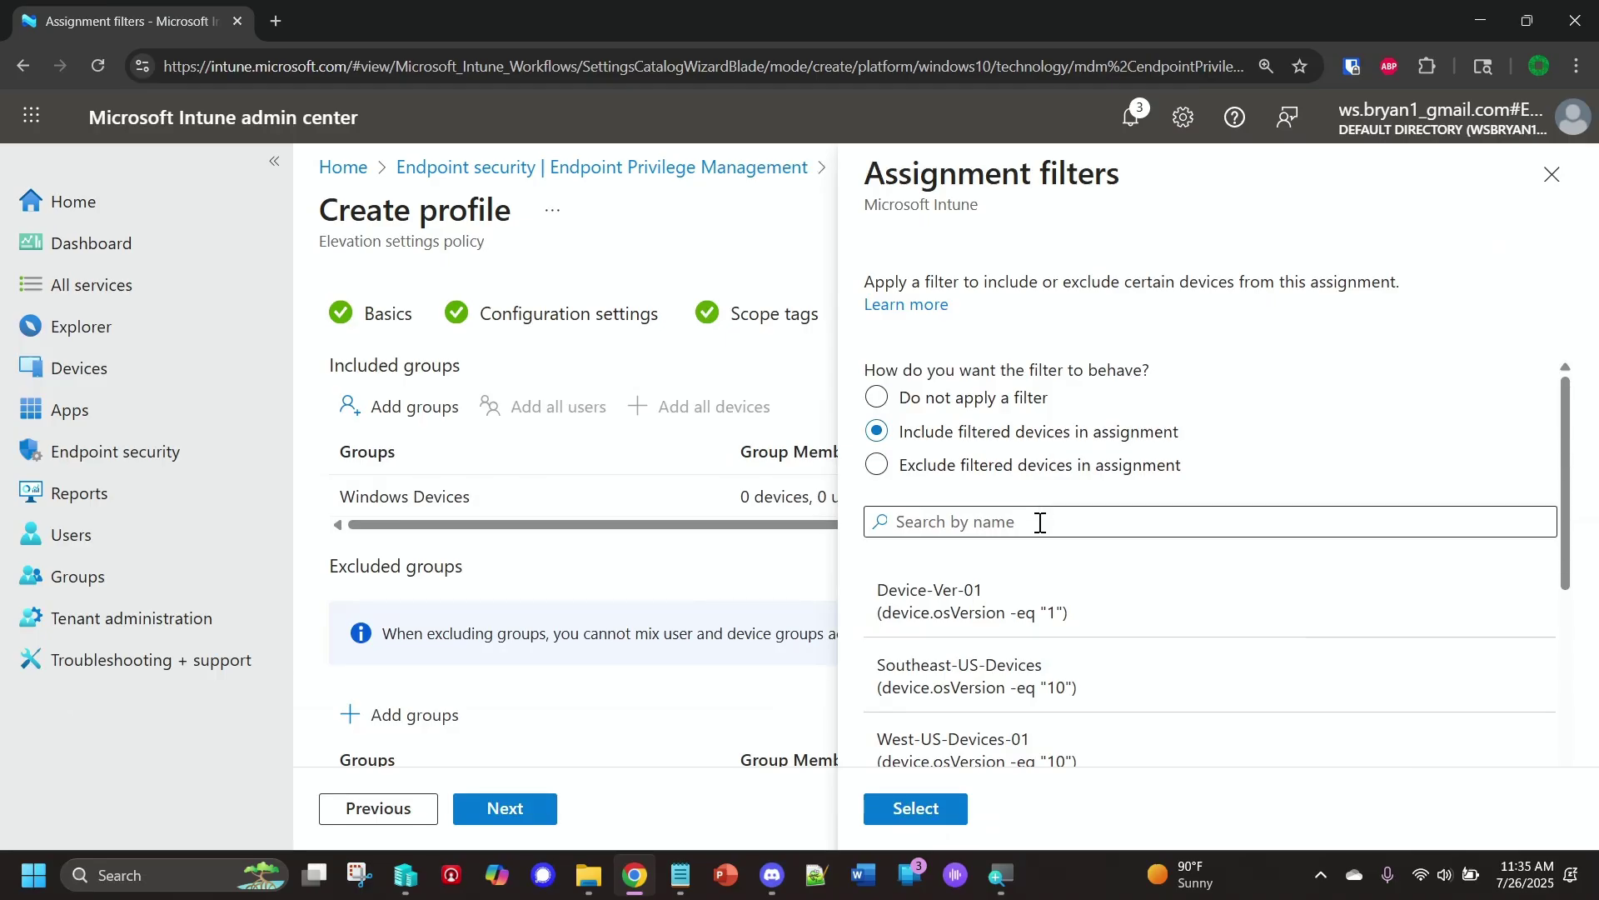
{"action": "left_click", "coordinate": [916, 808]}
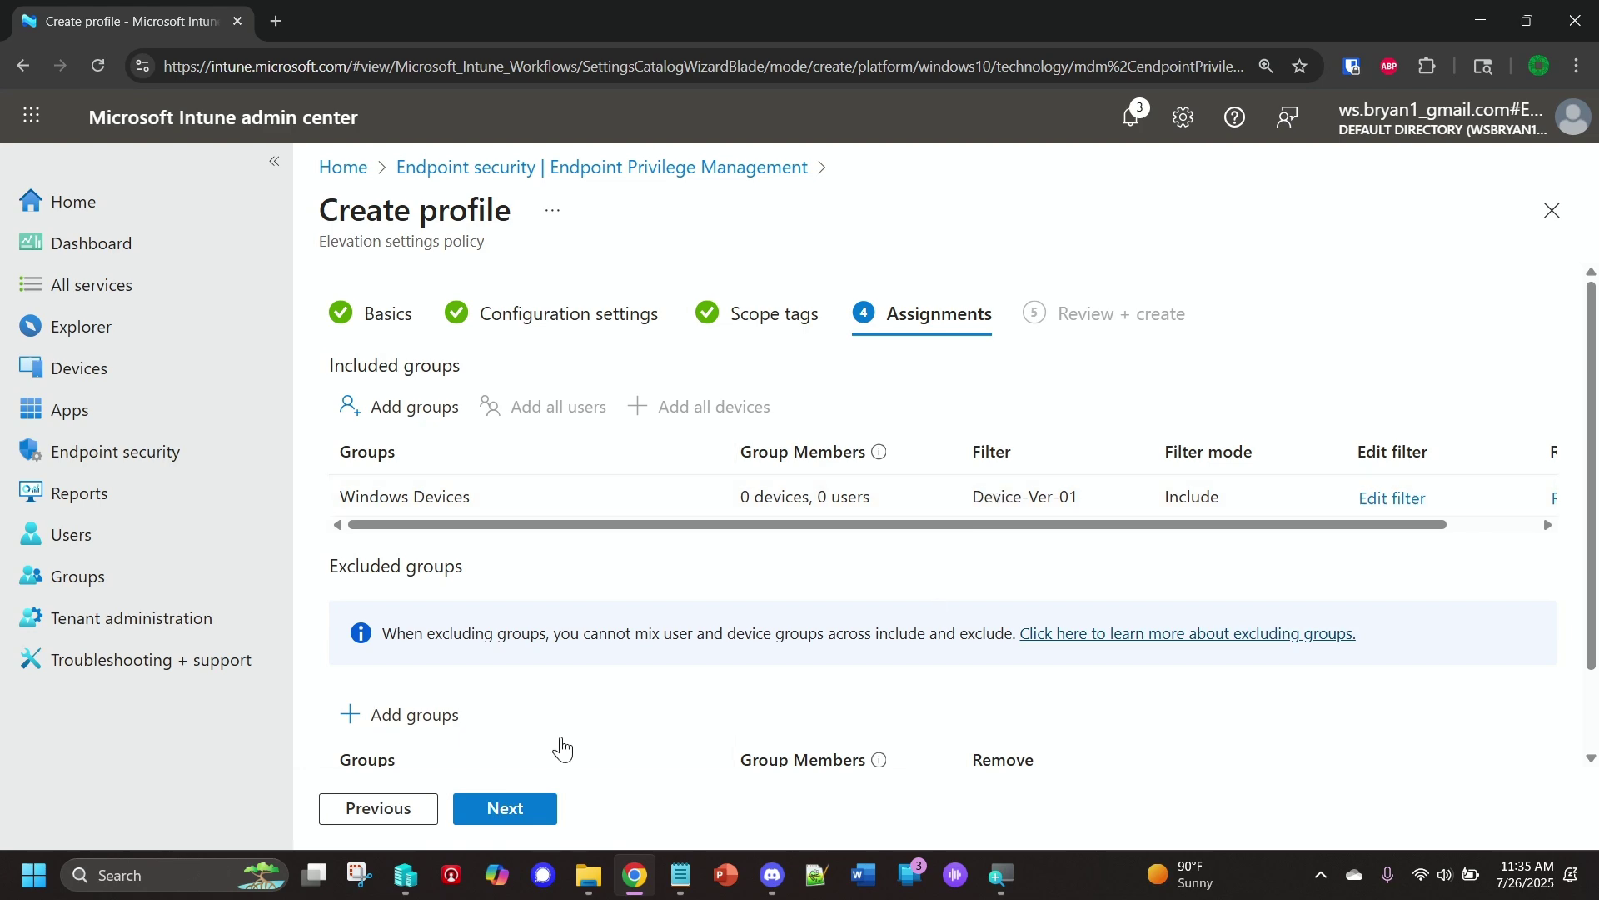
{"action": "left_click", "coordinate": [500, 808]}
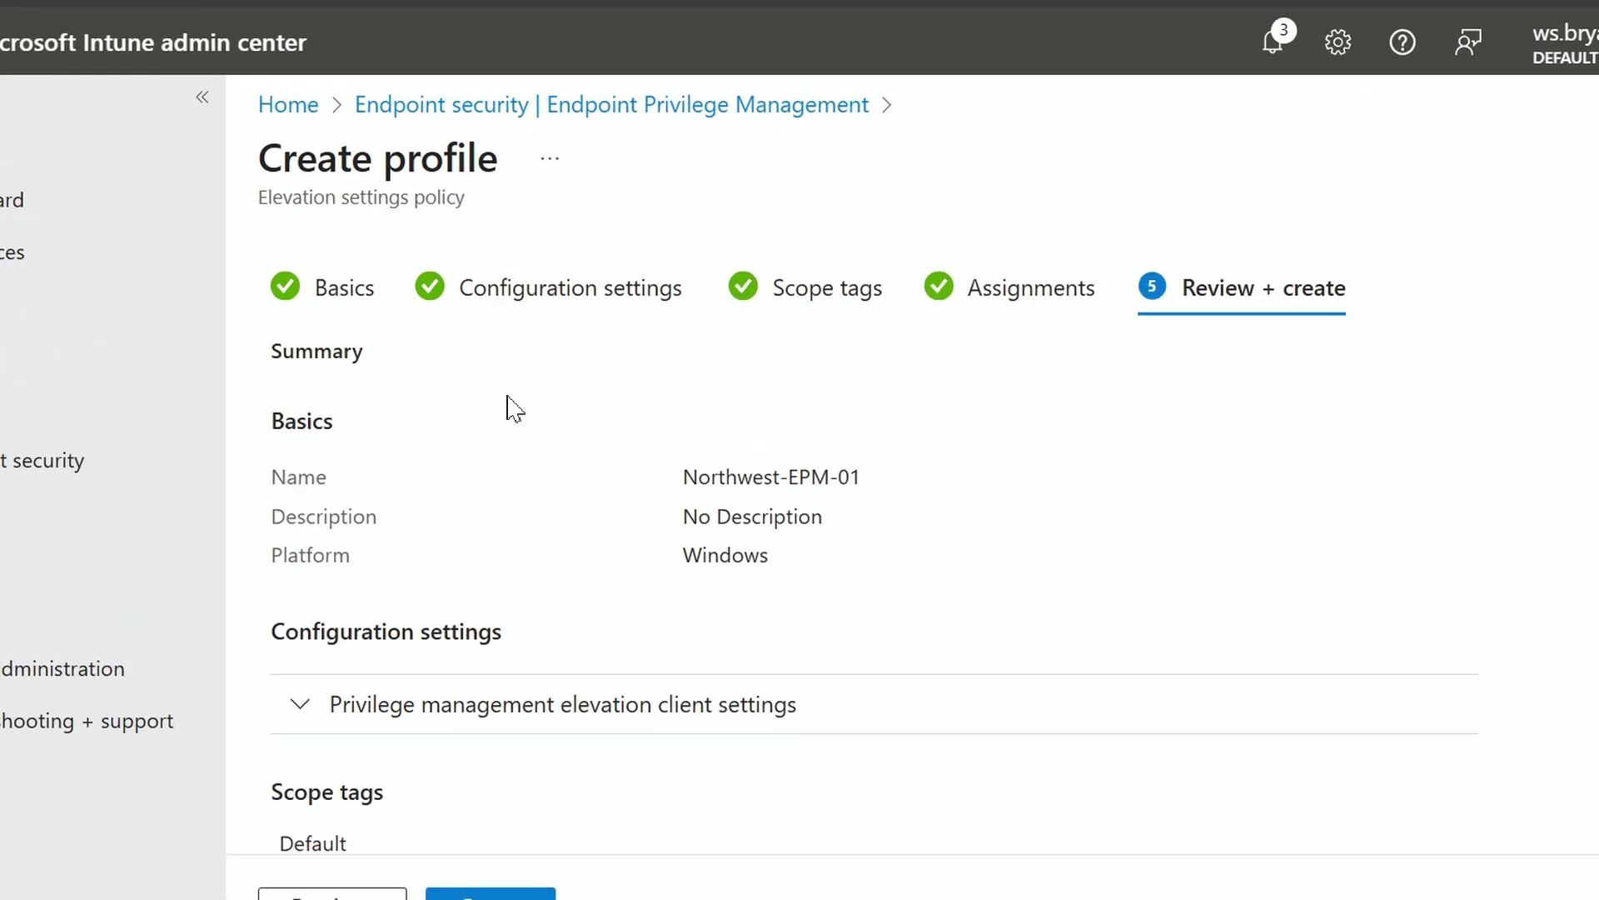
- Review the profile summary with its privilege management elevation client settings and create the policy
{"action": "left_click", "coordinate": [324, 704]}
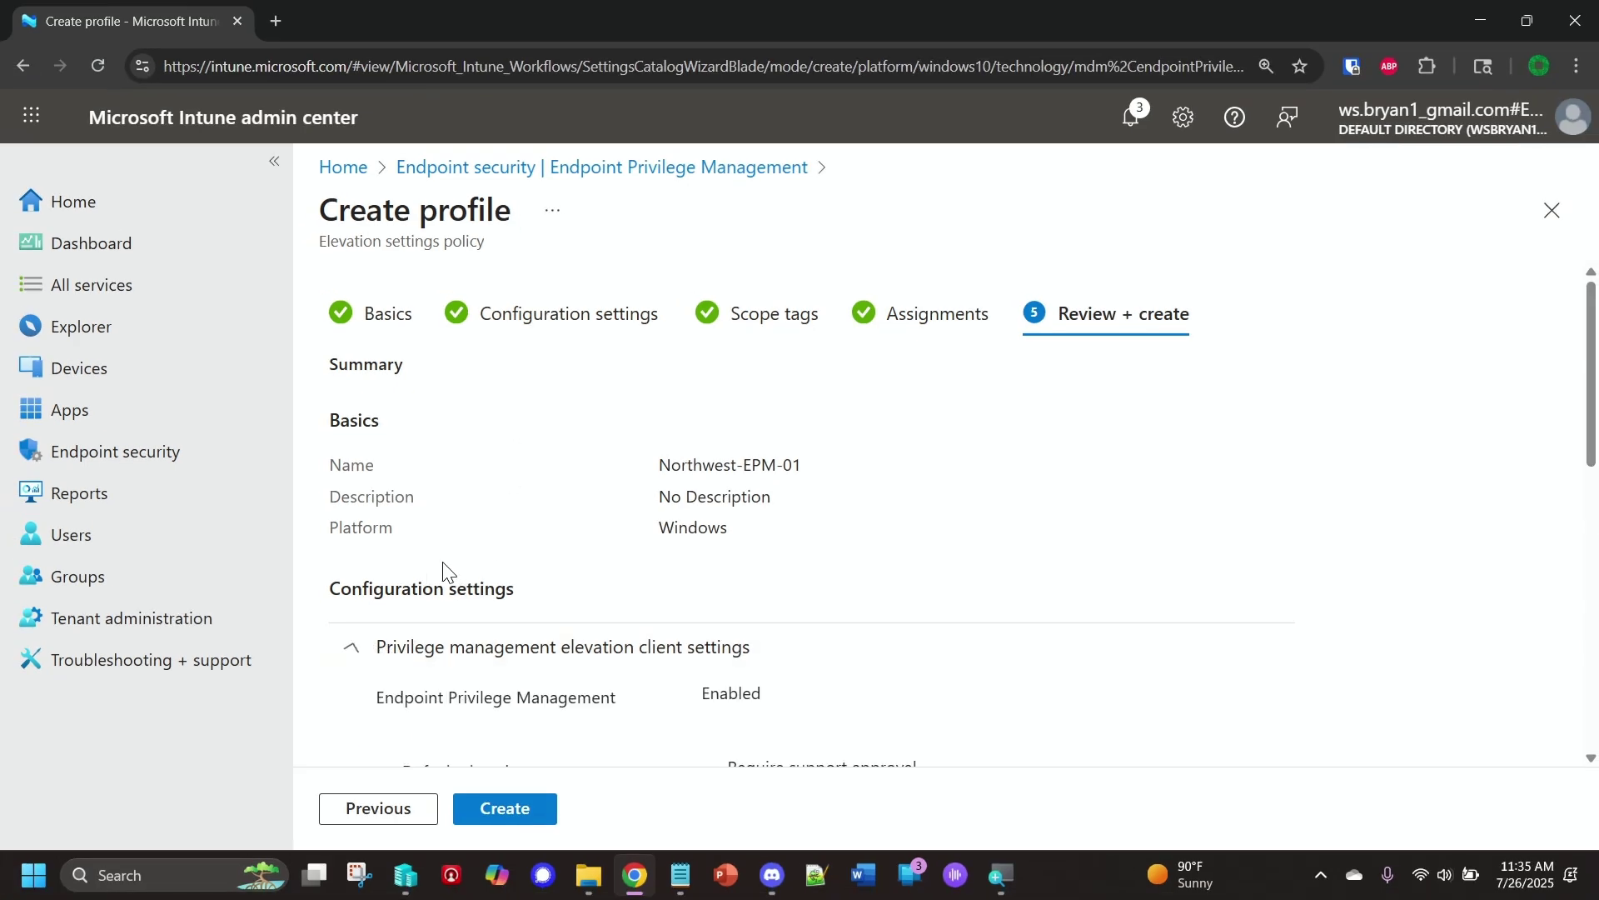
{"action": "scroll", "coordinate": [450, 566], "scroll_direction": "down", "scroll_amount": 3}
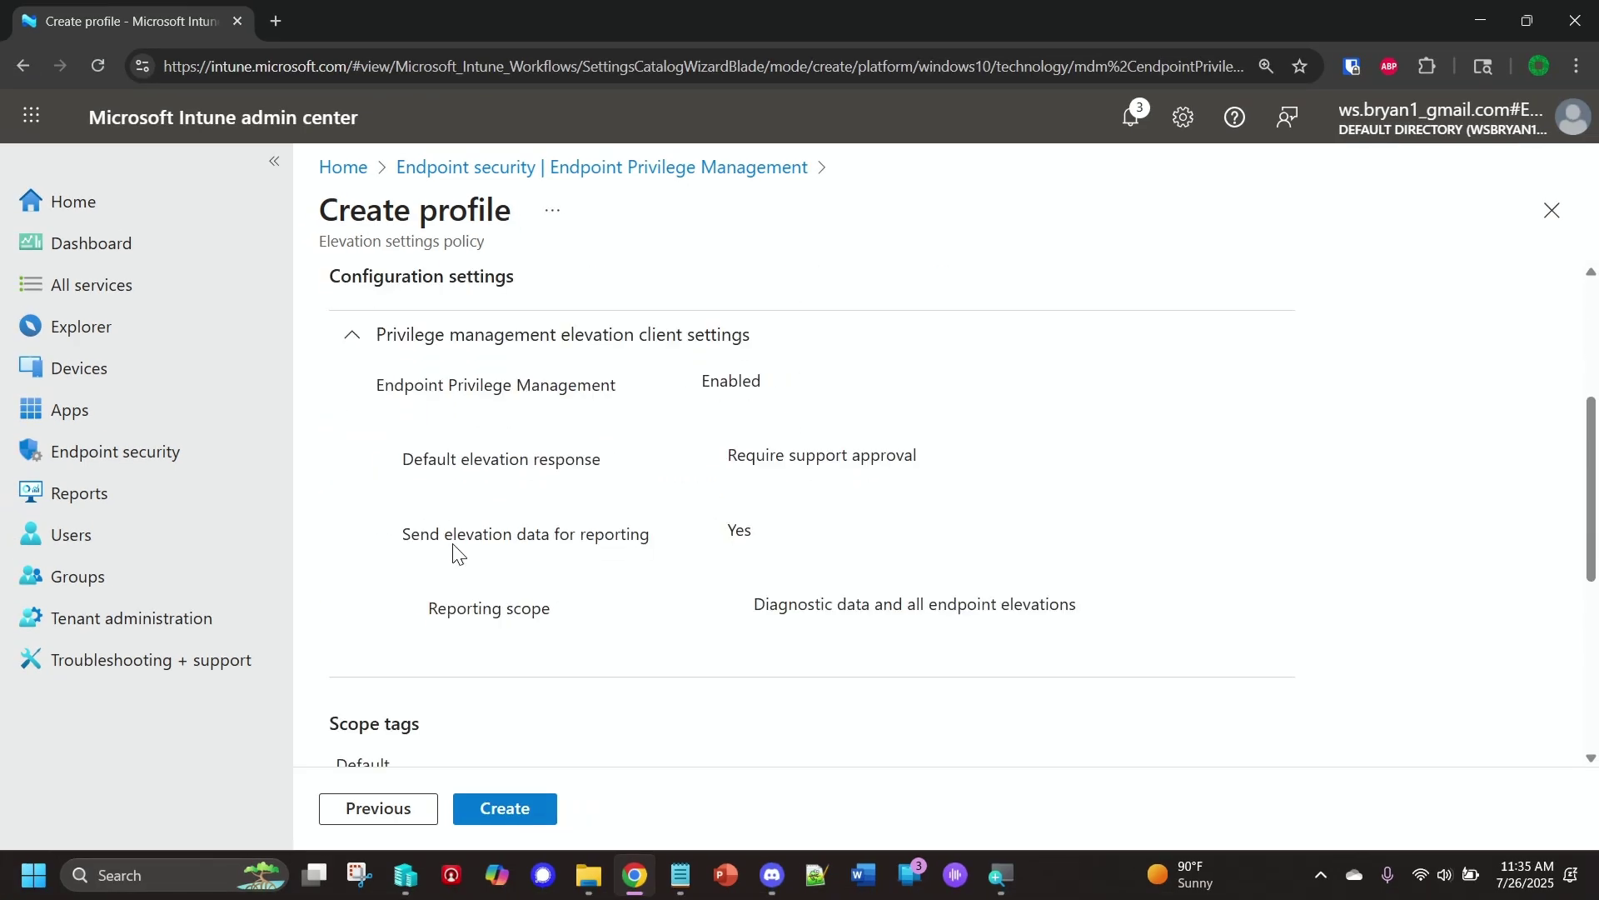
{"action": "scroll", "coordinate": [454, 546], "scroll_direction": "up", "scroll_amount": 3}
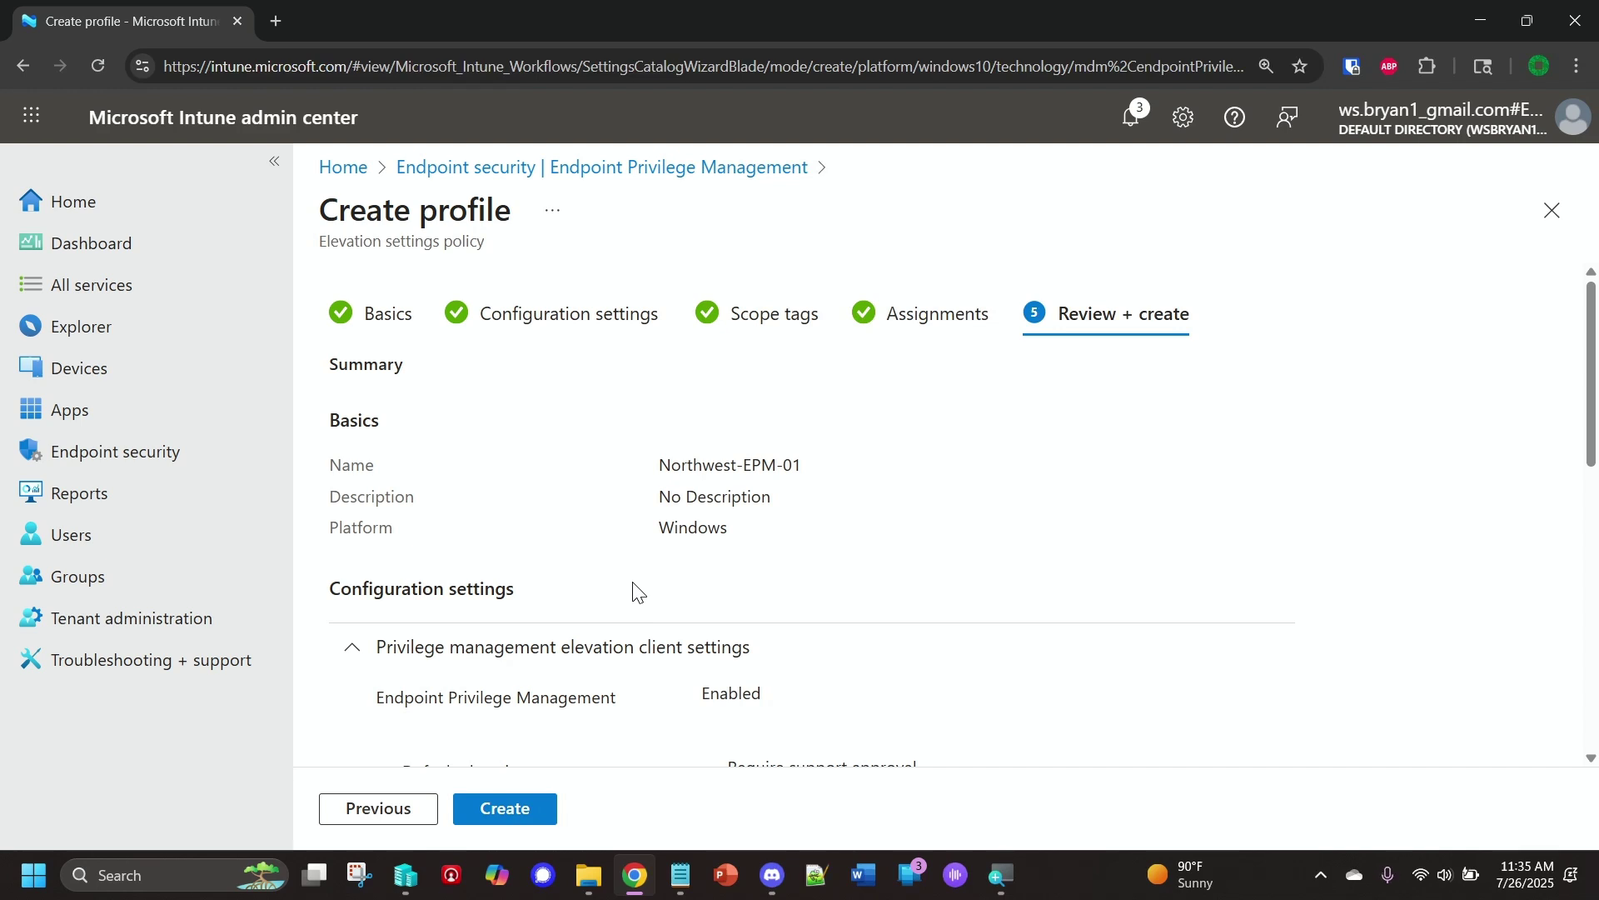
{"action": "left_click", "coordinate": [527, 808]}
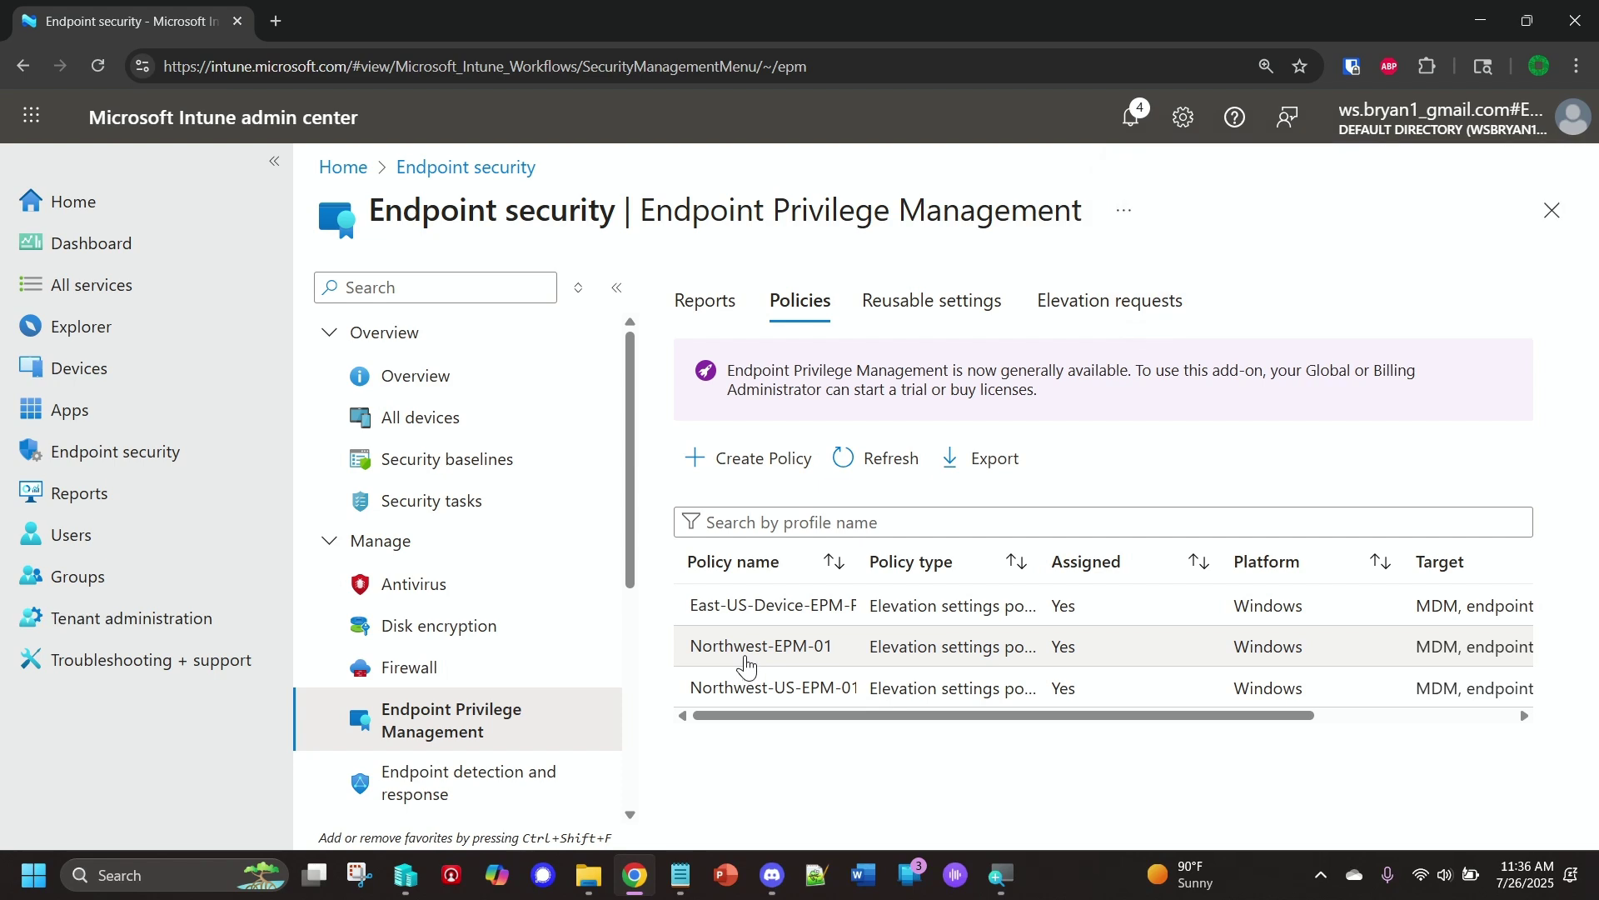
- Open the Northwest-EPM-01 policy and examine its check-in status, basic properties and group assignments
{"action": "left_click", "coordinate": [738, 648]}
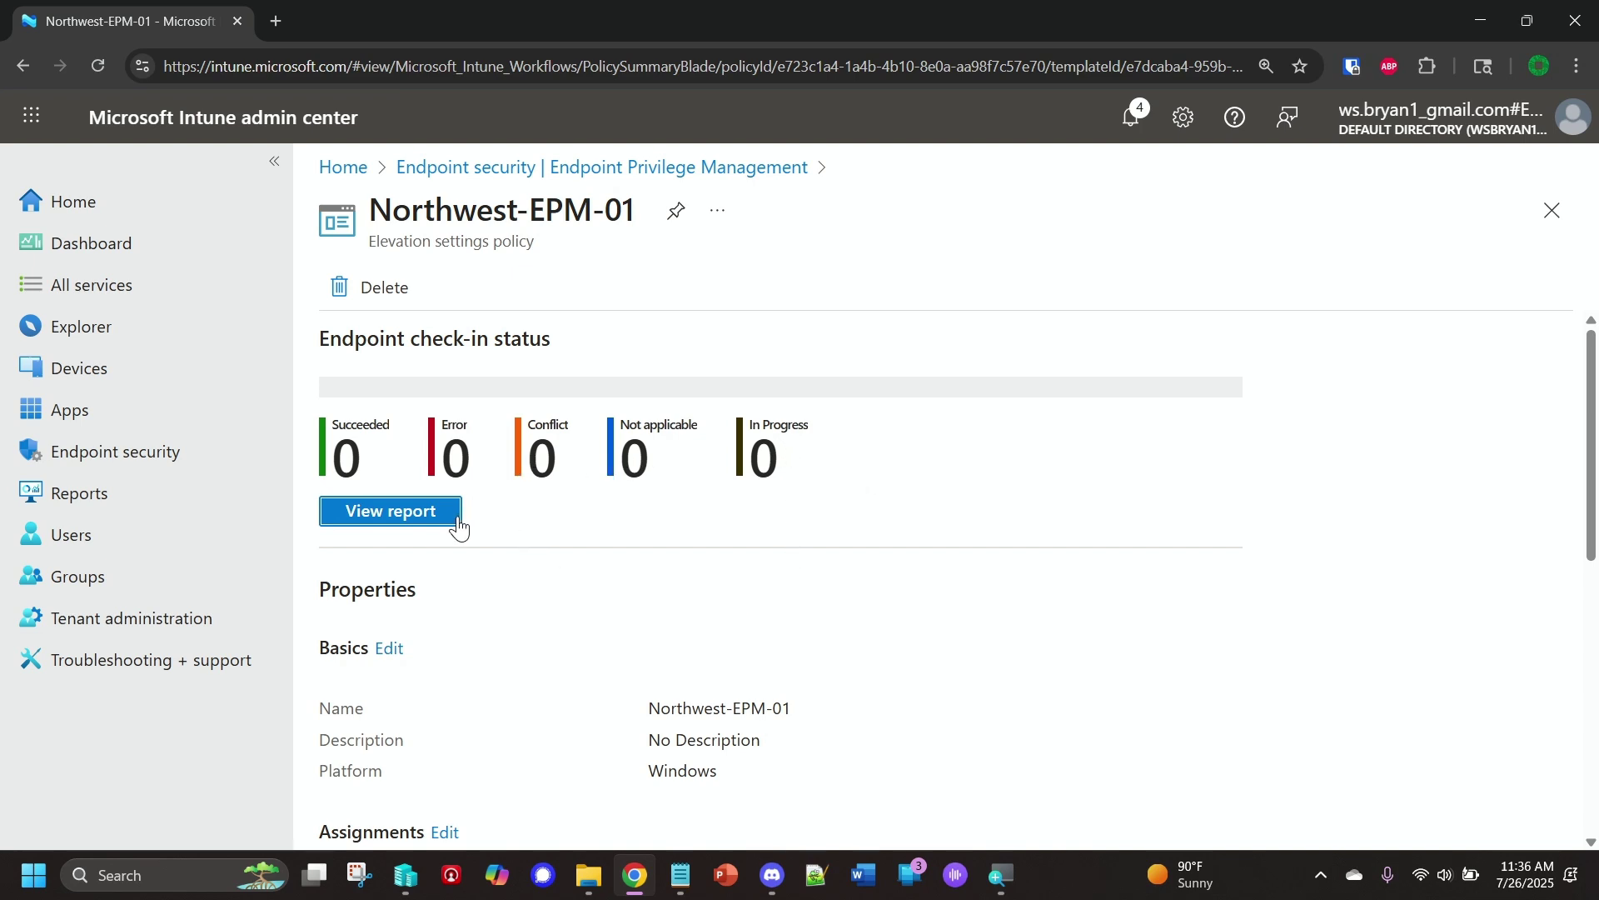
{"action": "scroll", "coordinate": [761, 514], "scroll_direction": "down", "scroll_amount": 3}
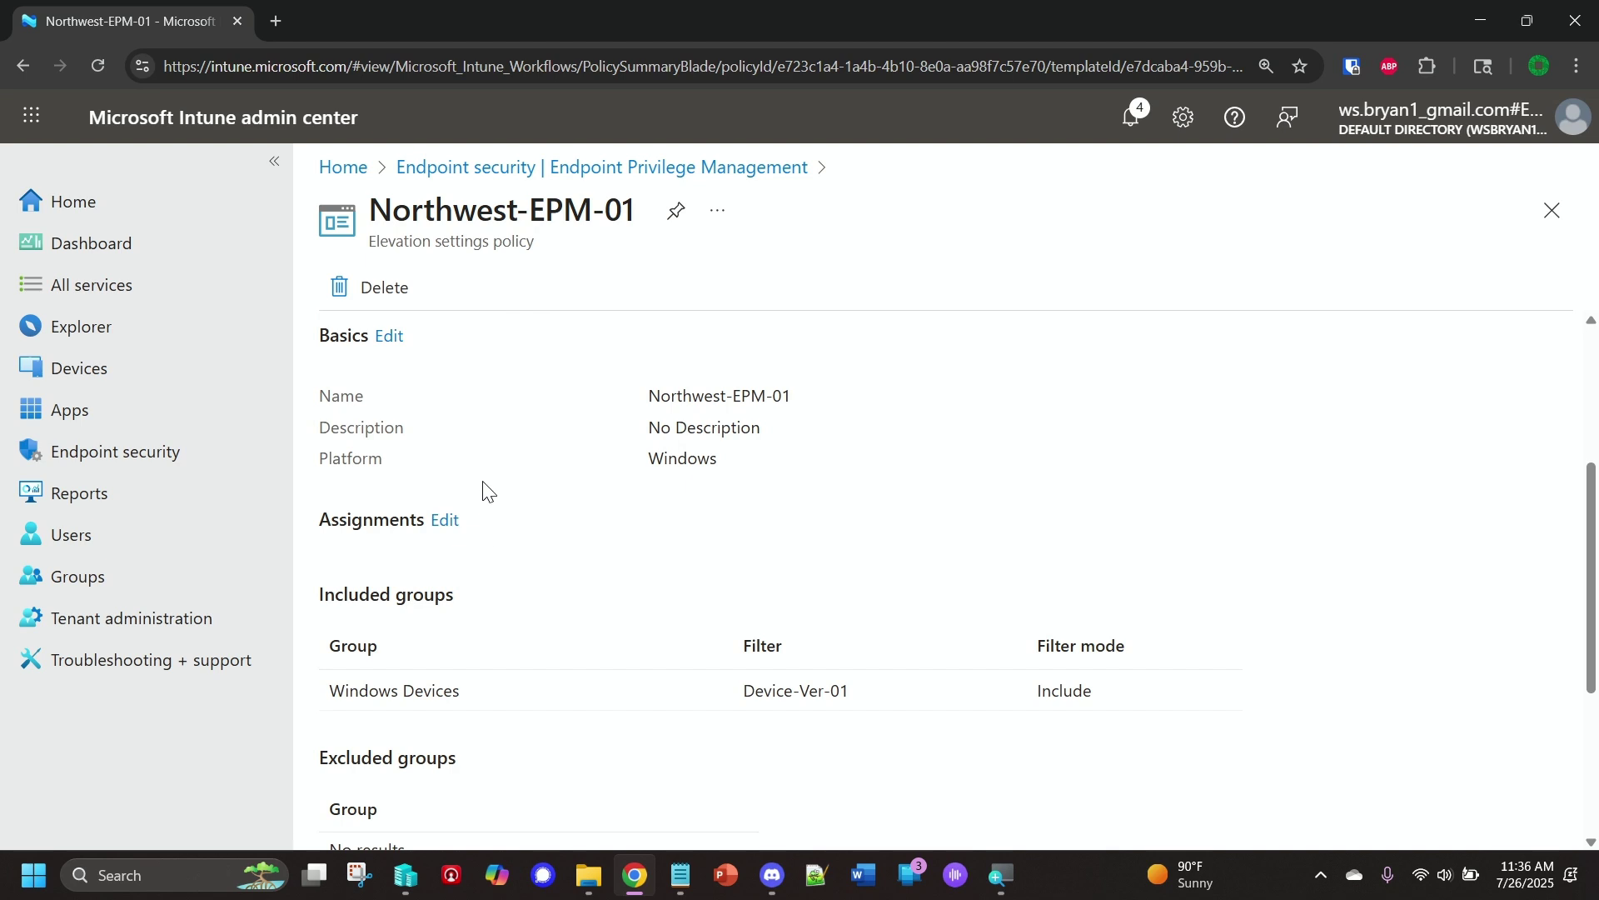
{"action": "scroll", "coordinate": [490, 570], "scroll_direction": "up", "scroll_amount": 3}
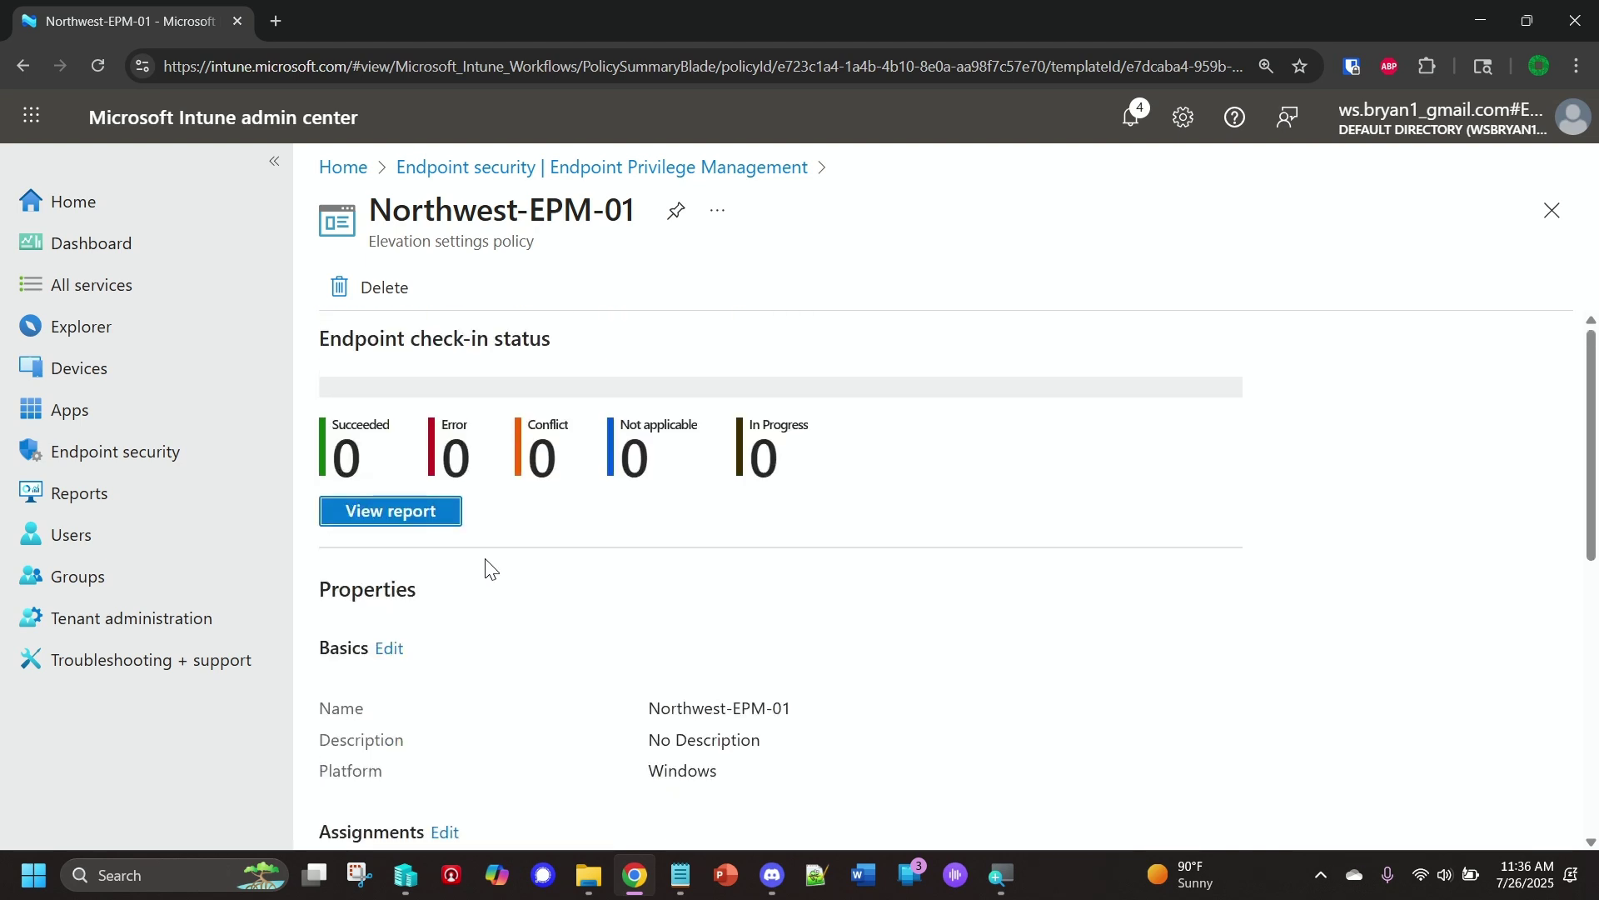